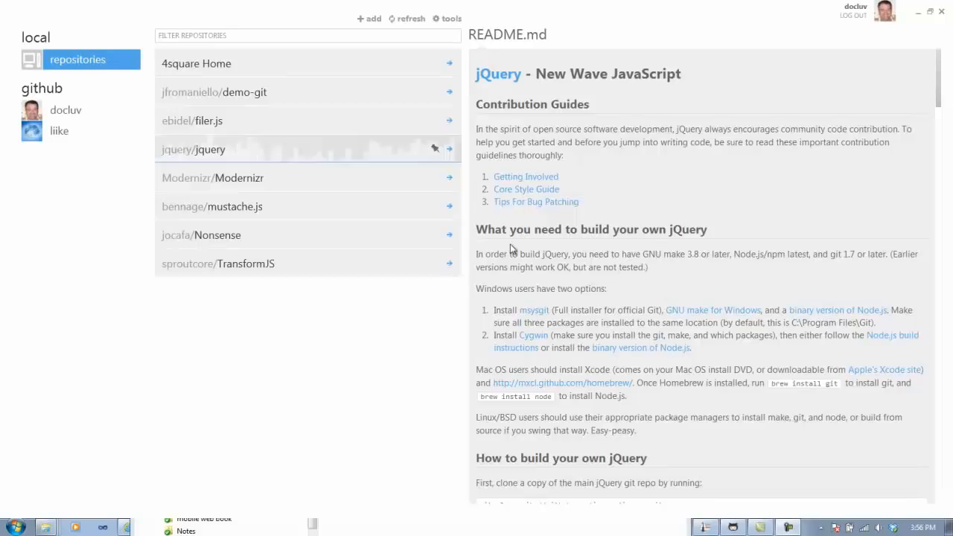
Step: Look through the repositories of the personal and liike GitHub accounts, and return to the local repositories
{"action": "left_click", "coordinate": [63, 111]}
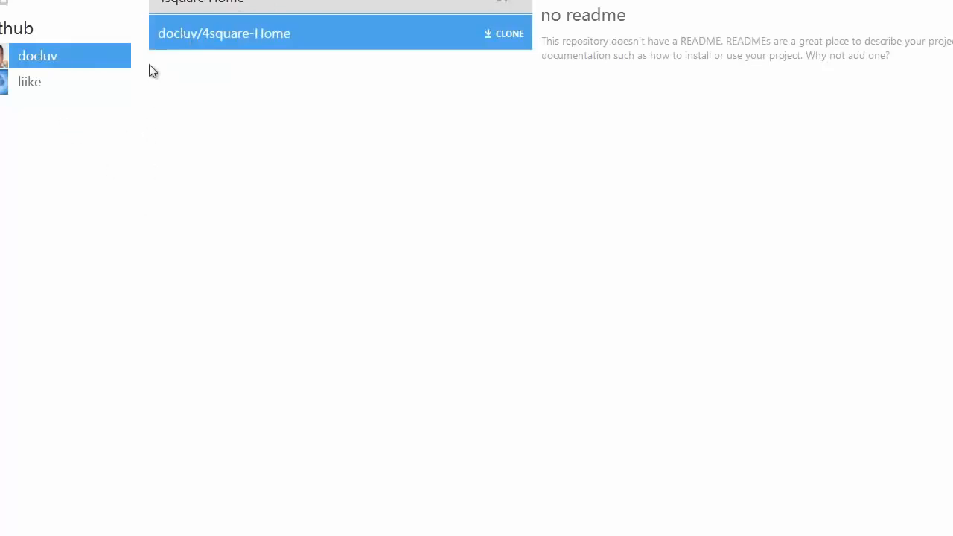
{"action": "left_click", "coordinate": [82, 83]}
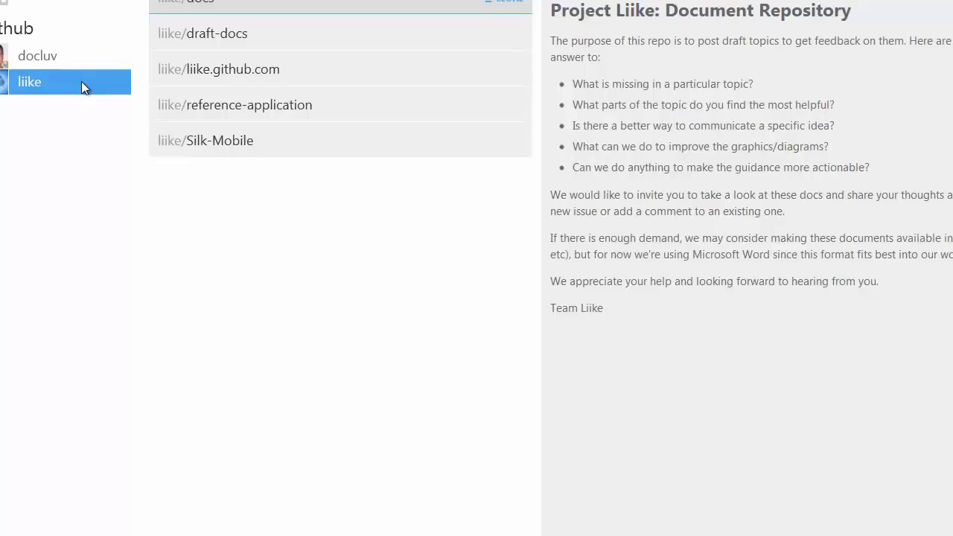
{"action": "left_click", "coordinate": [50, 1]}
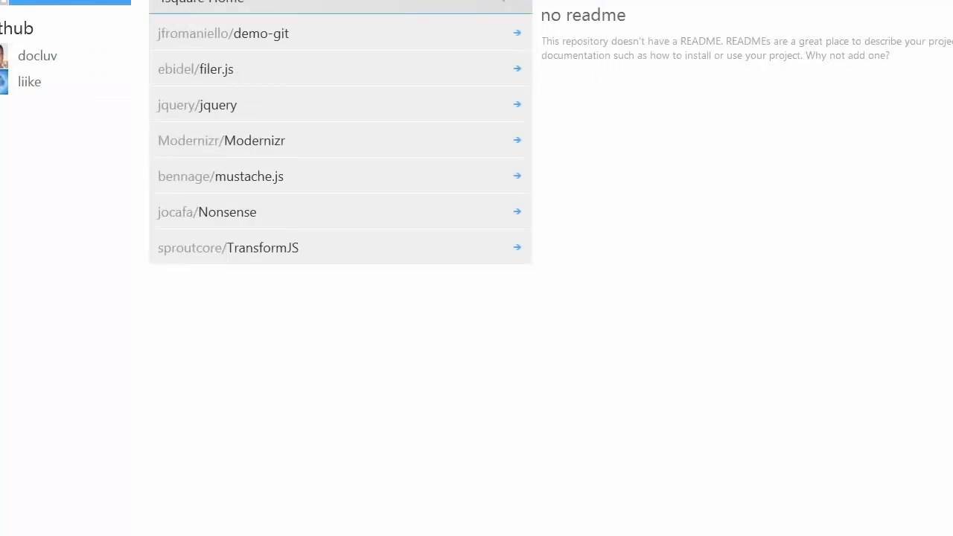
Step: Switch to Windows Explorer, open the GitHub YouTube Sample folder and copy its path
{"action": "key", "text": "alt+Tab"}
{"action": "key", "text": "alt+Tab"}
{"action": "key", "text": "alt+Tab"}
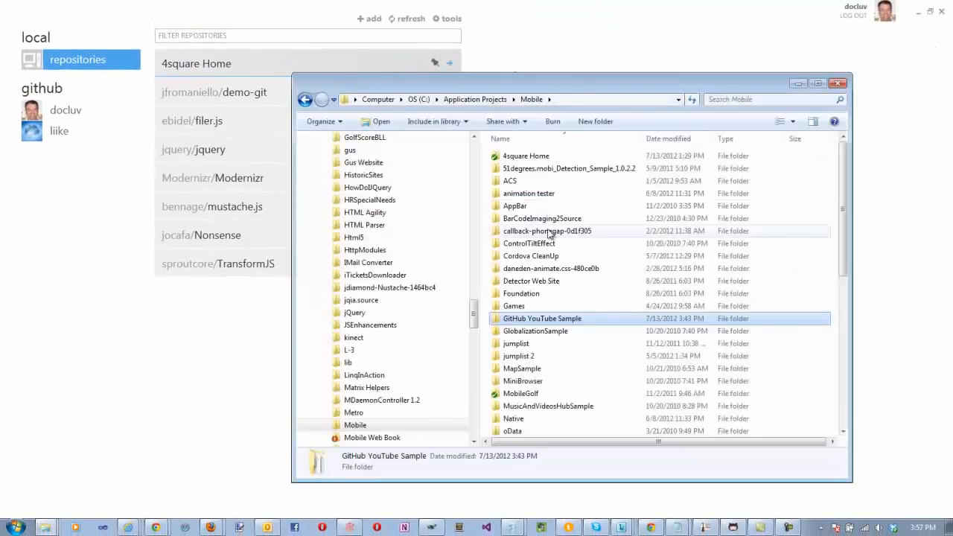
{"action": "double_click", "coordinate": [504, 317]}
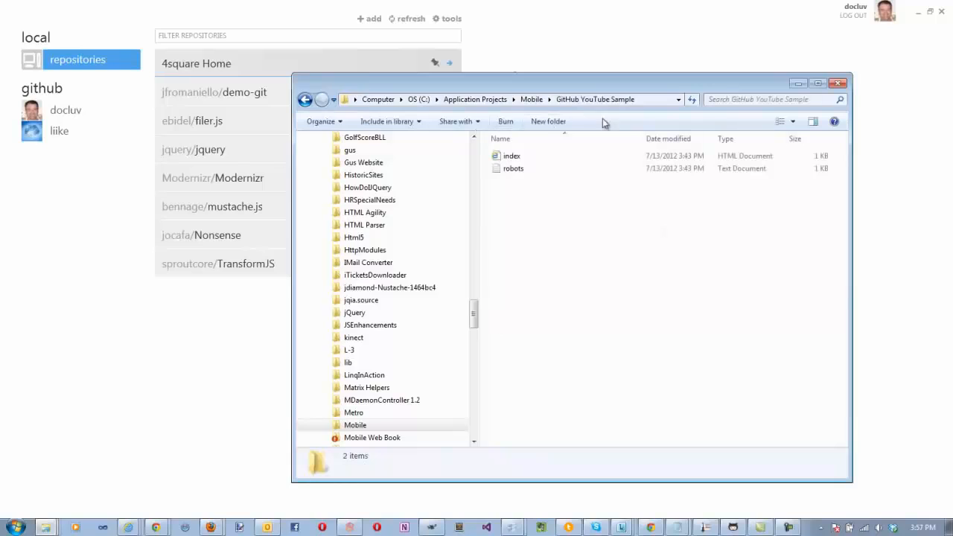
{"action": "left_click", "coordinate": [647, 99]}
{"action": "key", "text": "ctrl+c"}
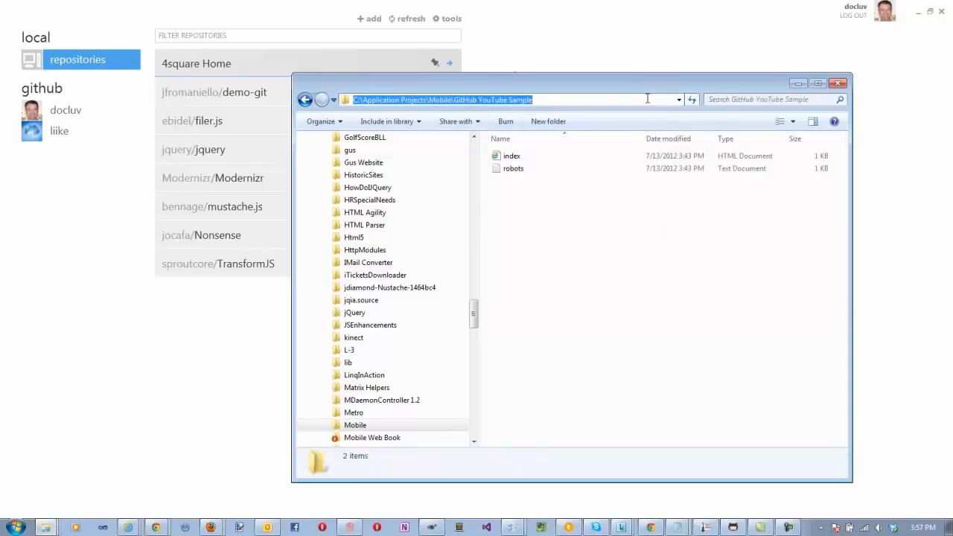
Step: Return to GitHub for Windows, start adding a new repository and name it GitHub-YouTube-Demo
{"action": "left_click", "coordinate": [507, 23]}
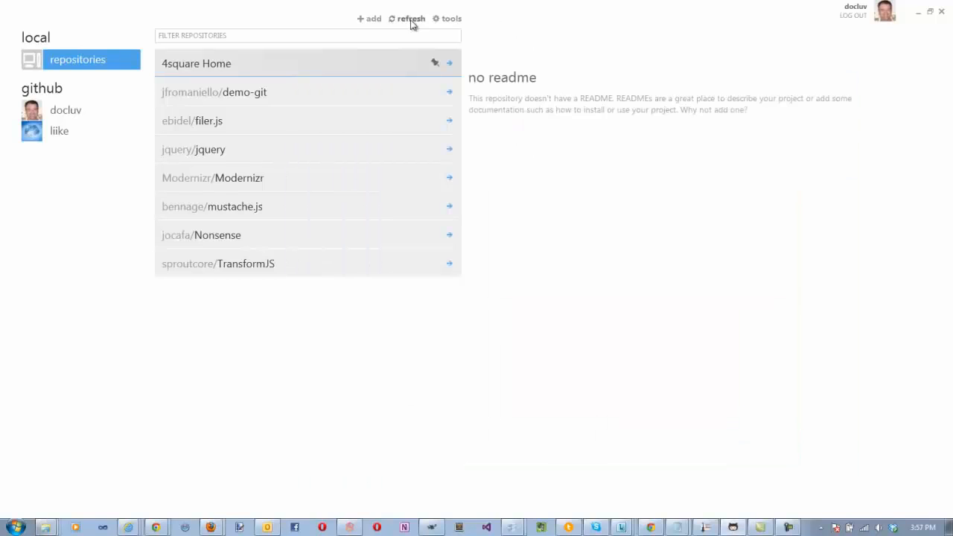
{"action": "left_click", "coordinate": [370, 19]}
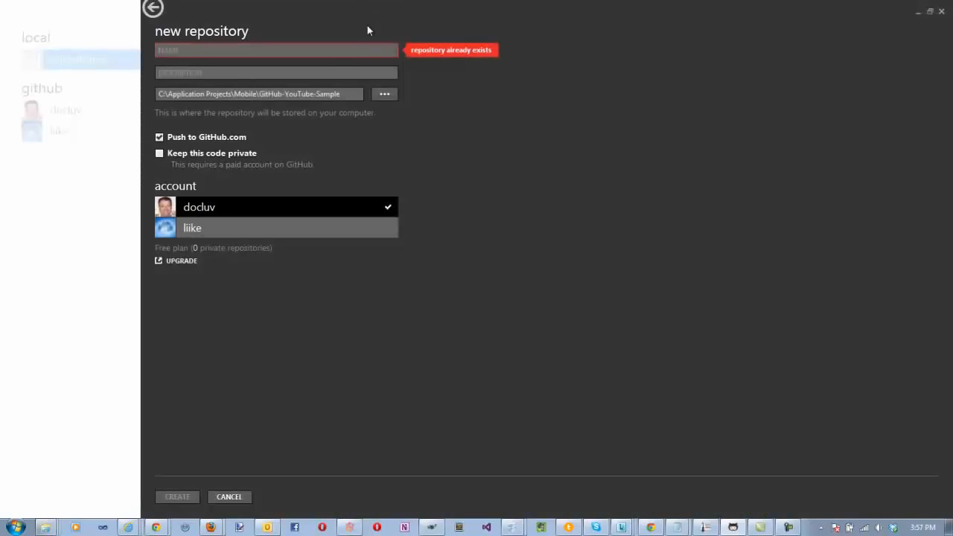
{"action": "left_click", "coordinate": [322, 50]}
{"action": "type", "text": "GitHub-You"}
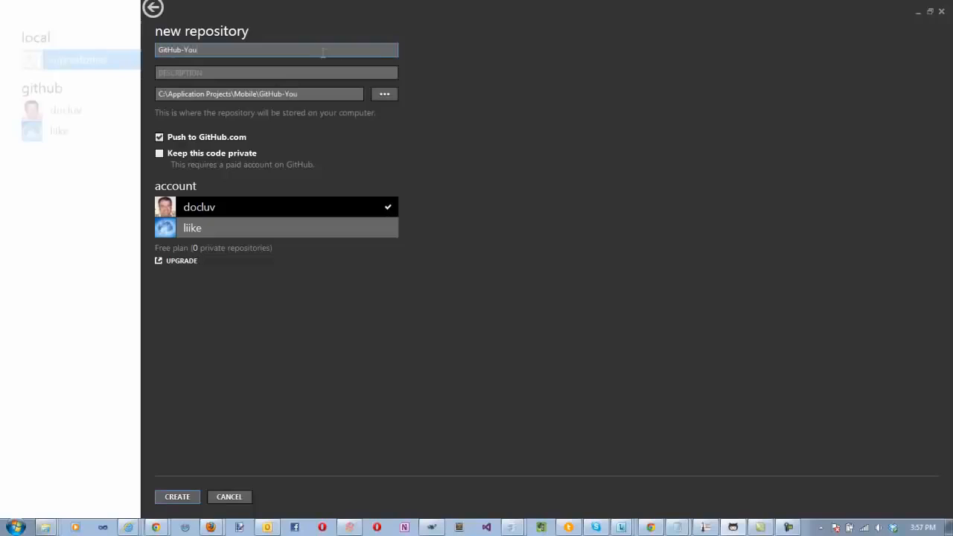
{"action": "type", "text": "Tube-Demo"}
Step: Paste the Sample folder's path as the storage location and replace the spaces in the repository name with hyphens, giving GitHub-YouTube-Sample
{"action": "left_click", "coordinate": [347, 96]}
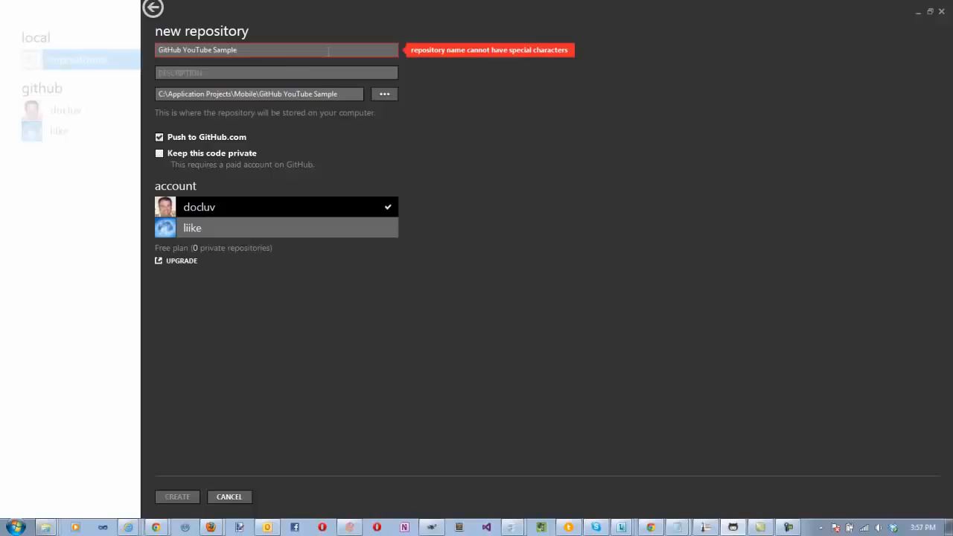
{"action": "key", "text": "BackSpace"}
{"action": "type", "text": "-"}
{"action": "key", "text": "BackSpace"}
{"action": "type", "text": "-"}
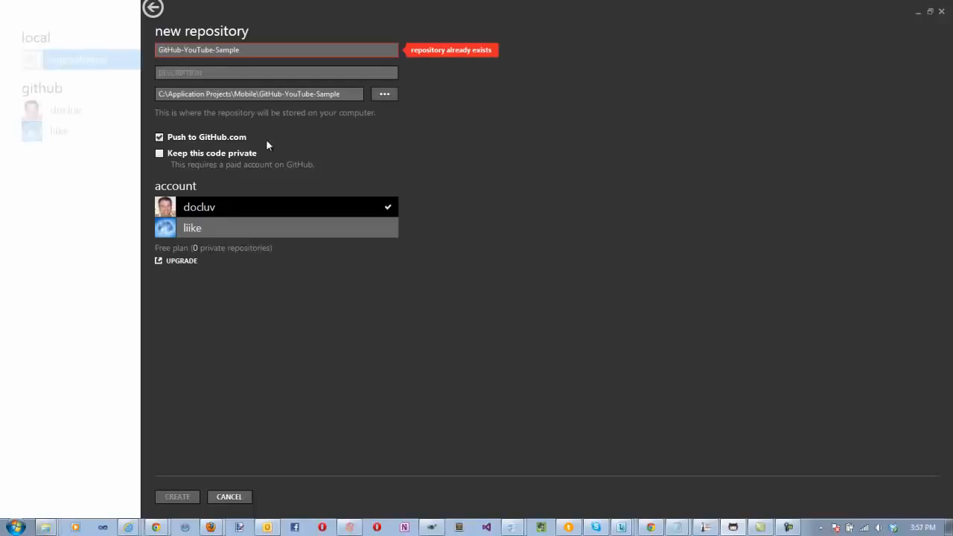
Step: Toggle the private code option on and off, and change the repository name to GitHub-YouTube-Special
{"action": "left_click", "coordinate": [160, 155]}
{"action": "left_click", "coordinate": [160, 155]}
{"action": "key", "text": "BackSpace"}
{"action": "key", "text": "BackSpace"}
{"action": "key", "text": "BackSpace"}
{"action": "key", "text": "BackSpace"}
{"action": "key", "text": "BackSpace"}
{"action": "key", "text": "BackSpace"}
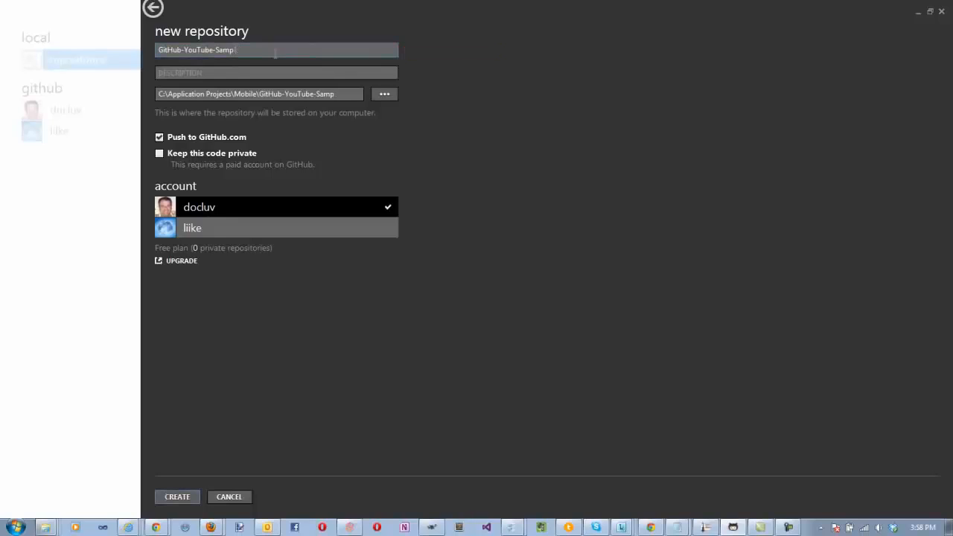
{"action": "type", "text": "Special"}
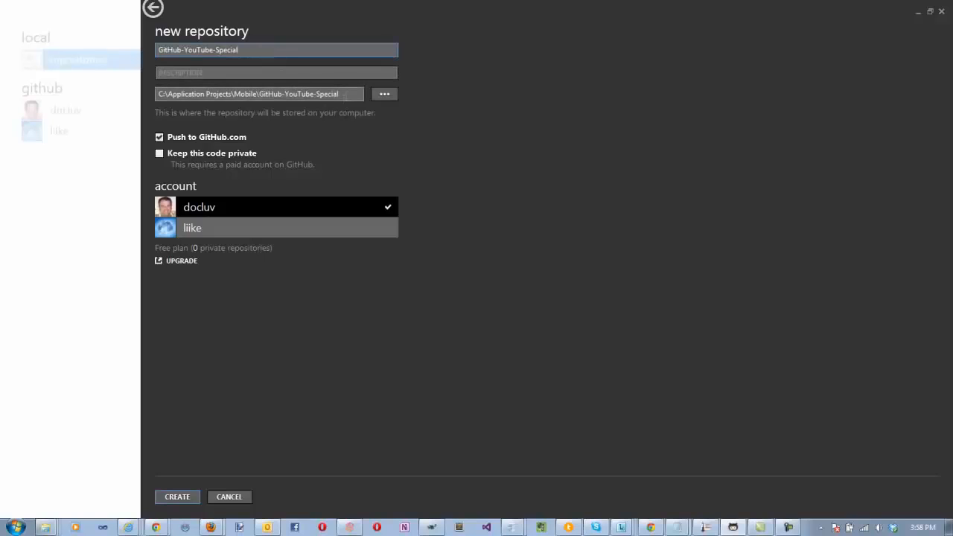
Step: Replace the storage location with the copied path C:\Application Projects\Mobile\GitHub YouTube Sample
{"action": "left_click", "coordinate": [346, 94]}
{"action": "triple_click", "coordinate": [346, 95]}
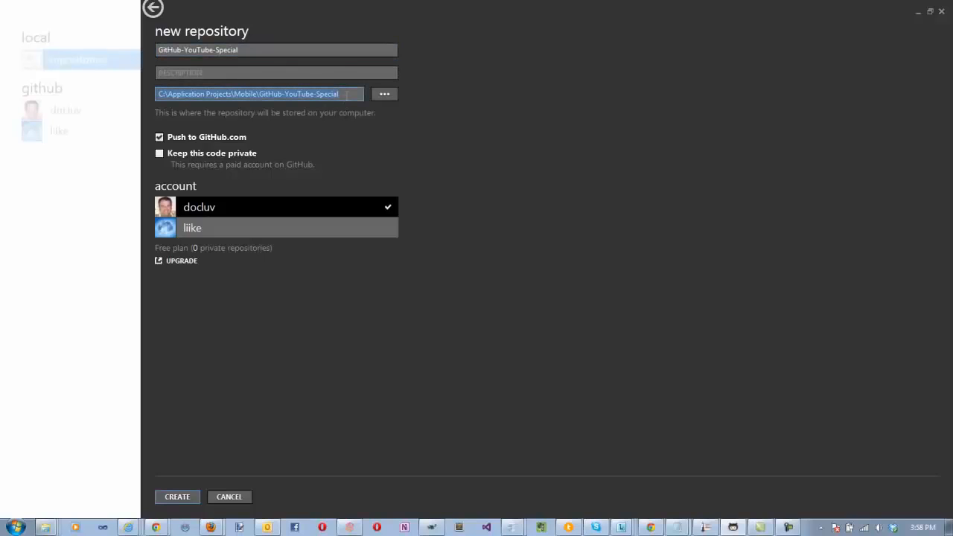
{"action": "key", "text": "ctrl+v"}
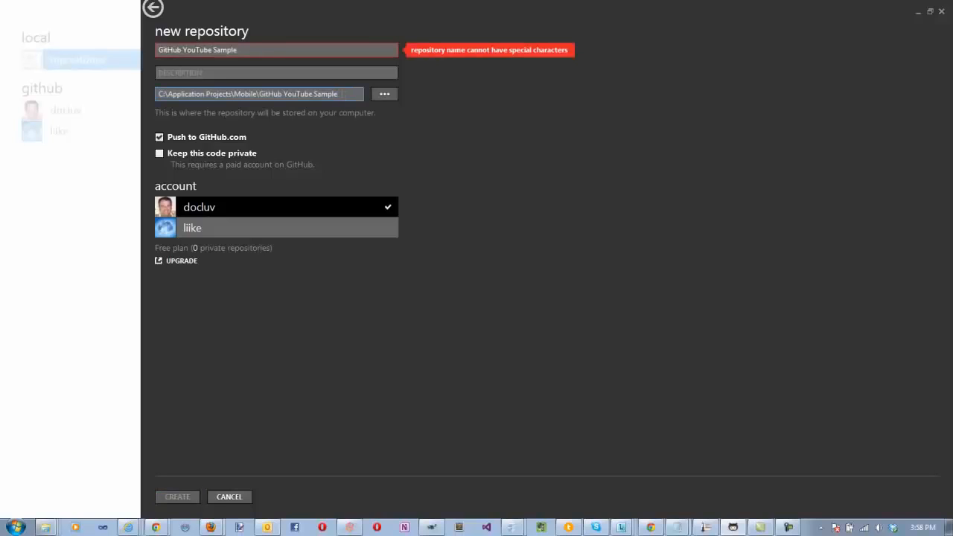
{"action": "left_click", "coordinate": [257, 46]}
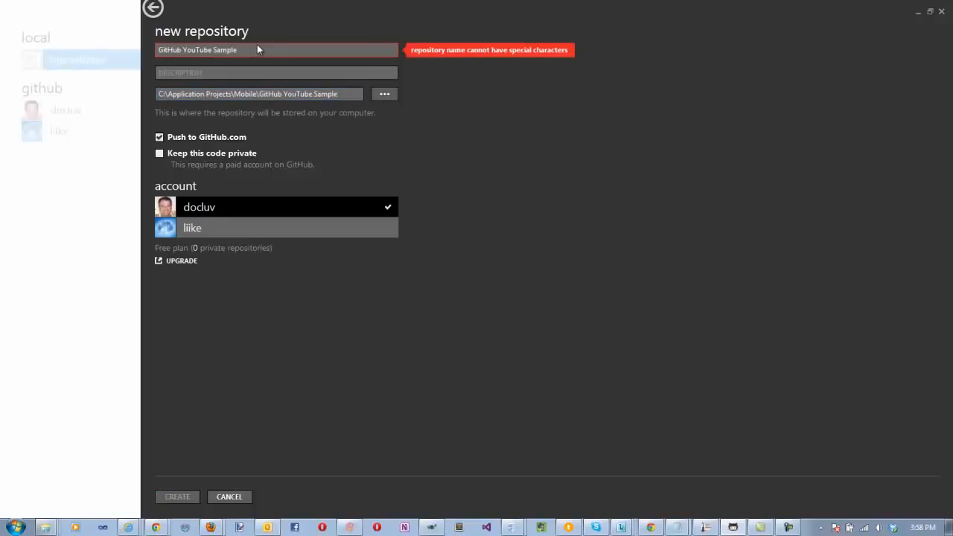
Step: Switch to Windows Explorer and rename the GitHub YouTube Sample folder in Mobile as GitHub YouTube Special
{"action": "key", "text": "alt+Tab"}
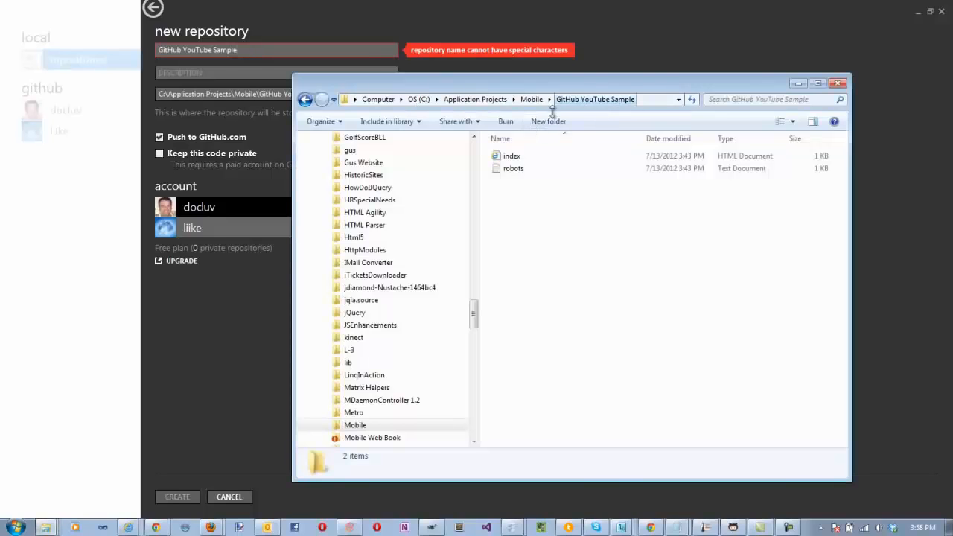
{"action": "left_click", "coordinate": [532, 99]}
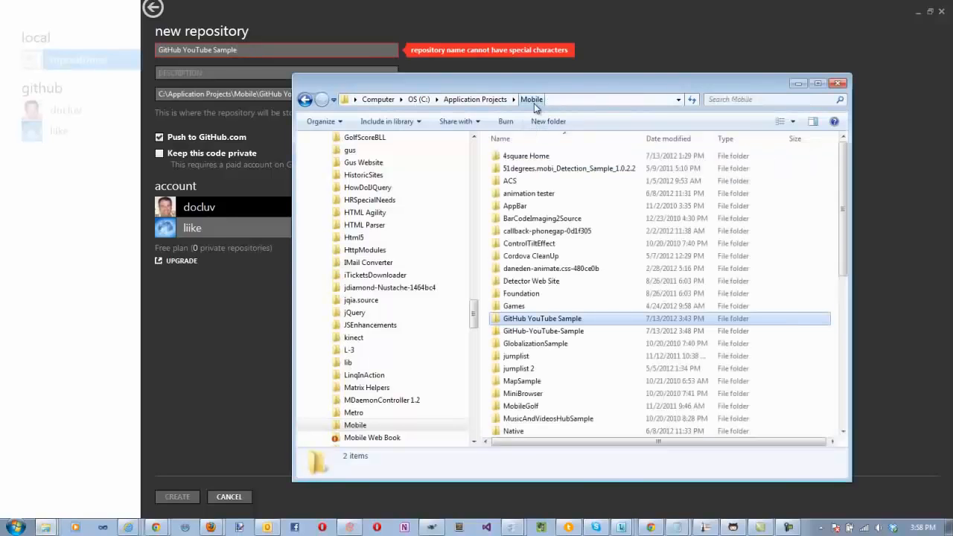
{"action": "left_click", "coordinate": [526, 320]}
{"action": "key", "text": "End"}
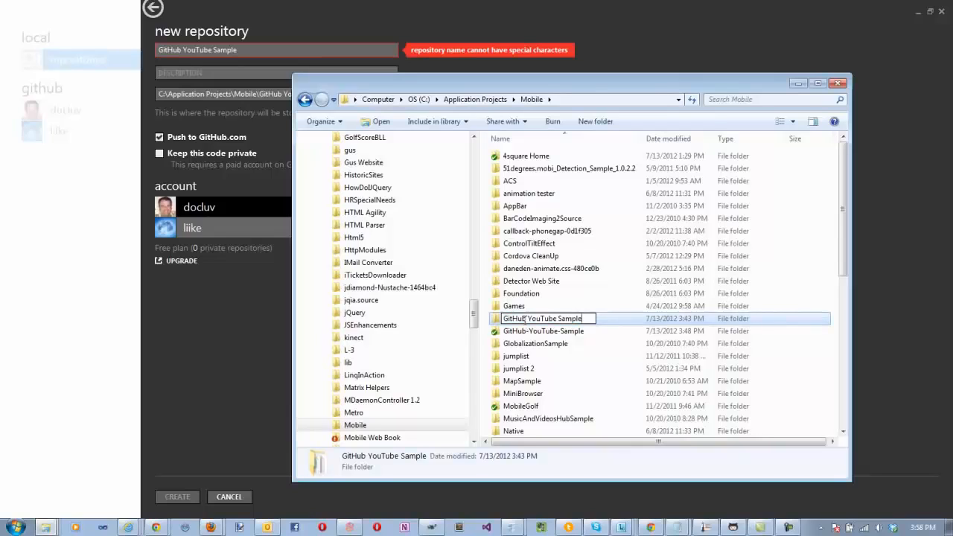
{"action": "key", "text": "ctrl+shift+Left"}
{"action": "type", "text": "Special"}
{"action": "key", "text": "Return"}
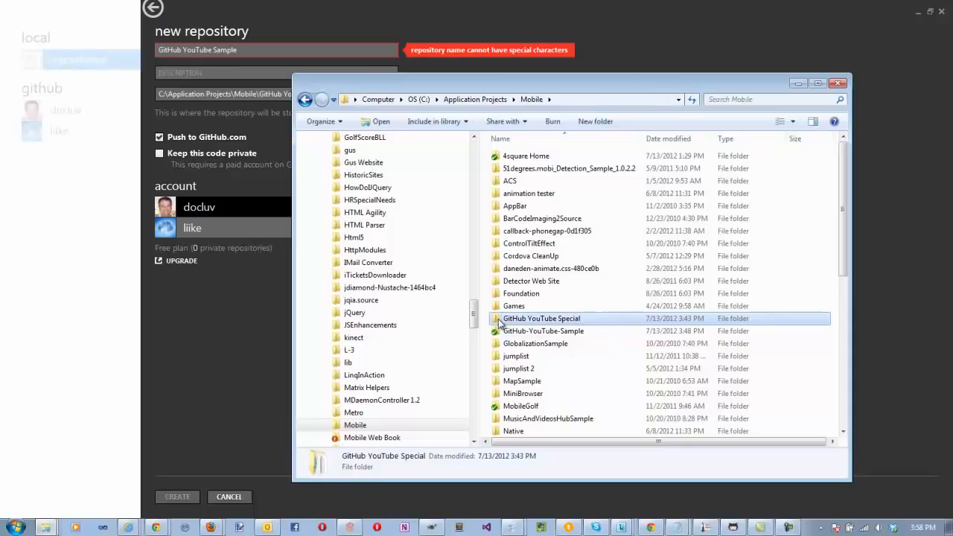
Step: Copy the path of the GitHub YouTube Special folder and paste it as the new repository's storage location
{"action": "double_click", "coordinate": [498, 320]}
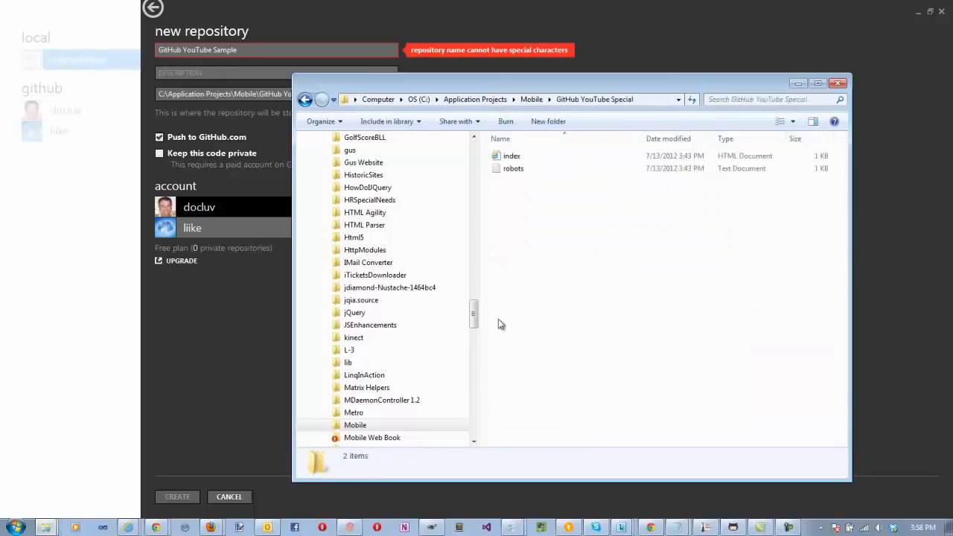
{"action": "left_click", "coordinate": [646, 99]}
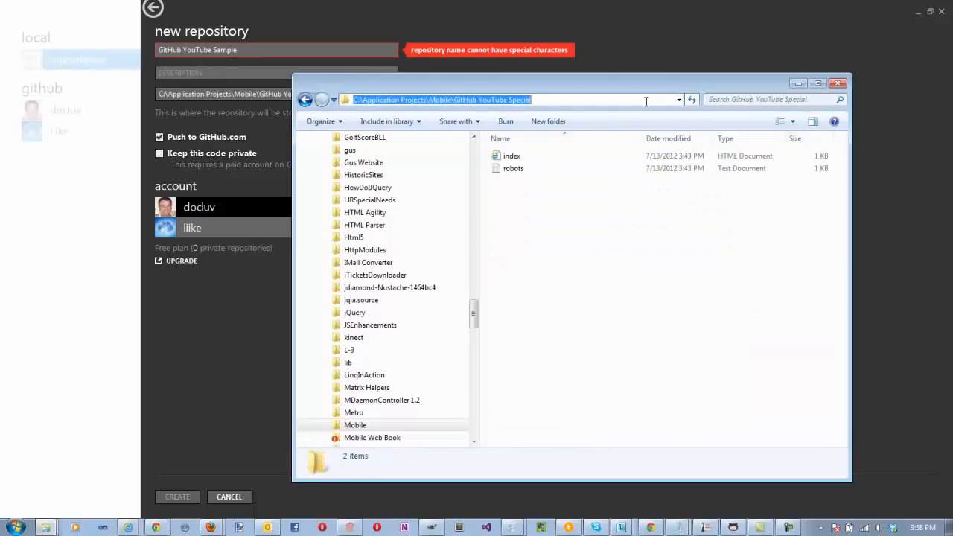
{"action": "key", "text": "alt+Tab"}
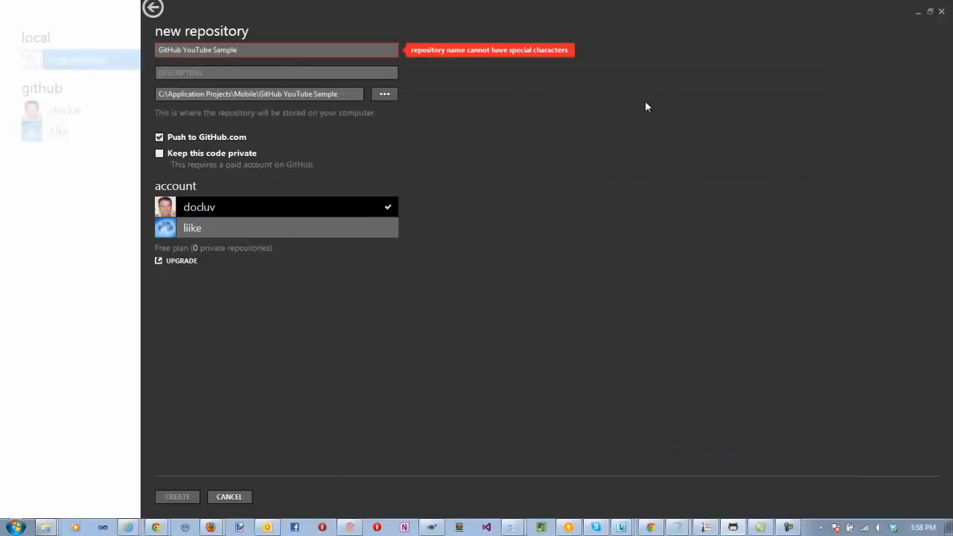
{"action": "left_click", "coordinate": [353, 95]}
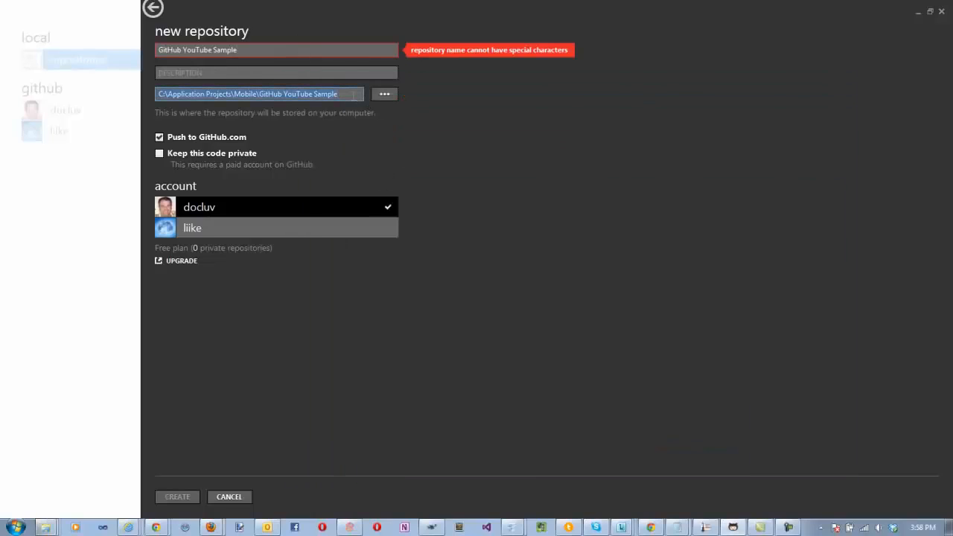
{"action": "key", "text": "ctrl+v"}
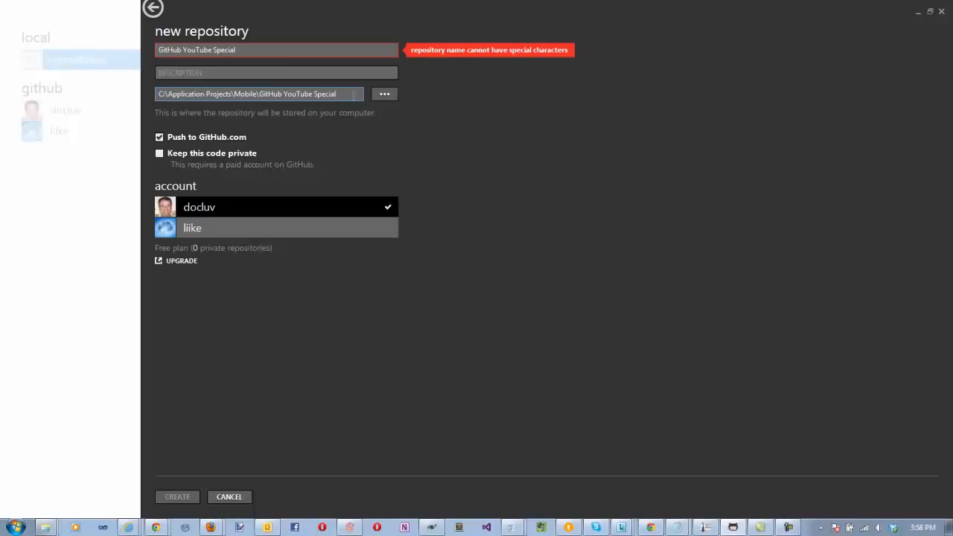
Step: Replace the spaces in the repository name with hyphens, giving GitHub-YouTube-Special, and create the repository
{"action": "left_click", "coordinate": [326, 49]}
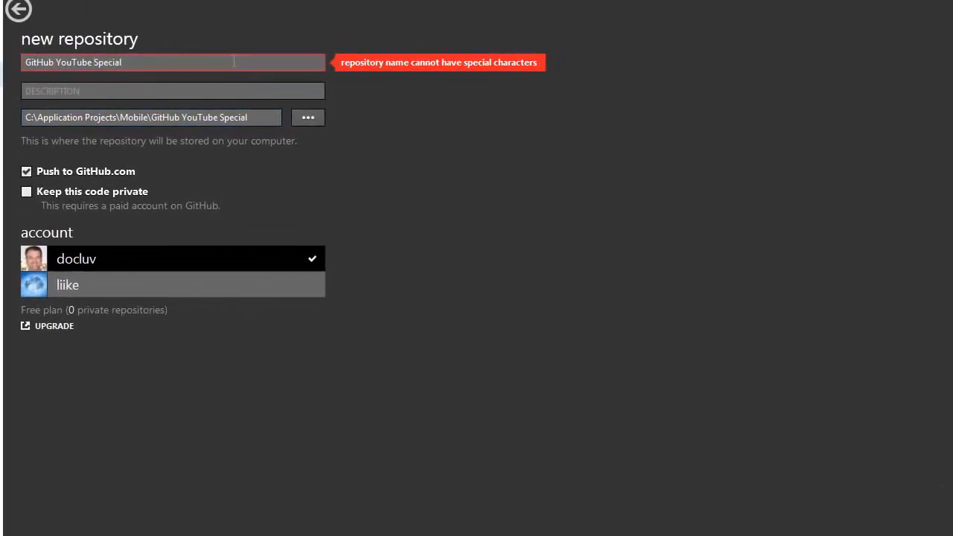
{"action": "key", "text": "BackSpace"}
{"action": "type", "text": "-"}
{"action": "key", "text": "BackSpace"}
{"action": "type", "text": "-"}
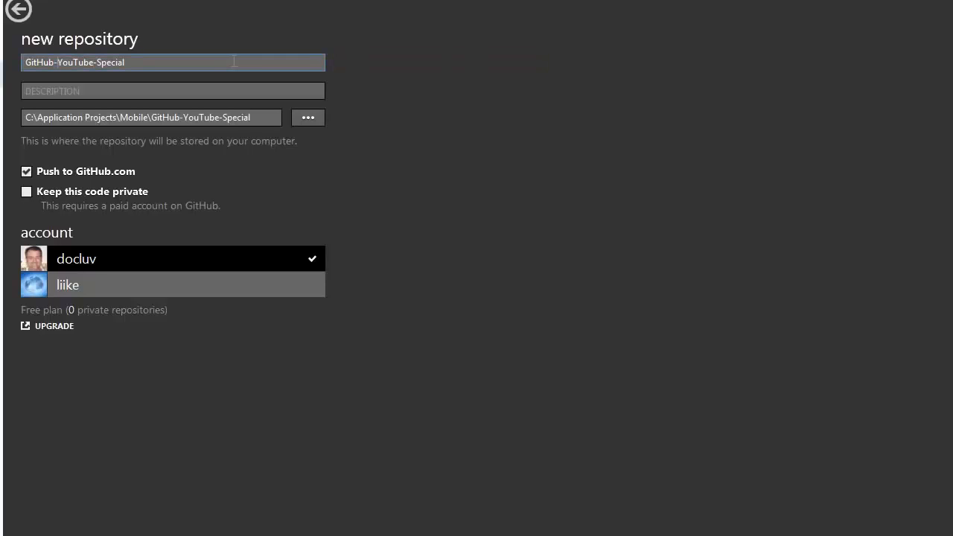
{"action": "left_click", "coordinate": [243, 92]}
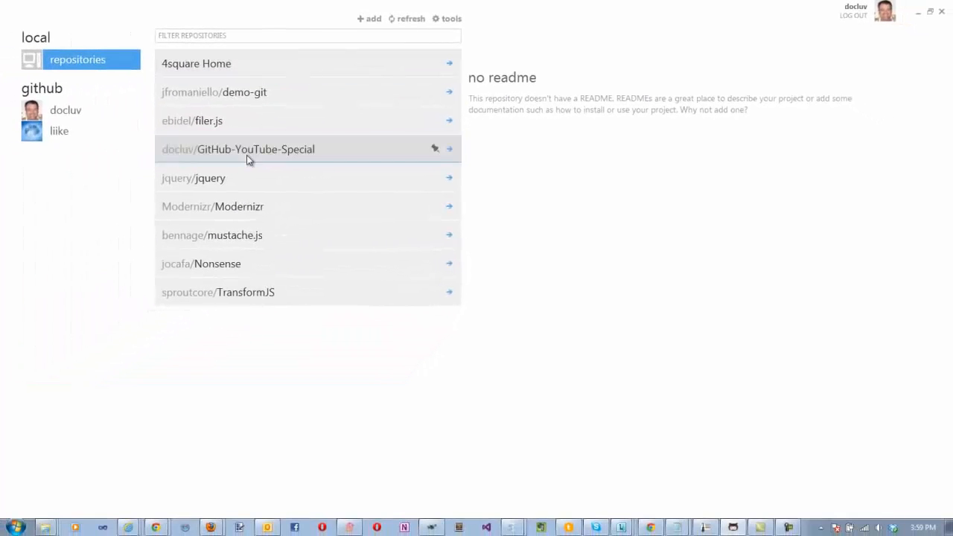
Step: Switch to the GitHub website in the browser and view the GitHub-YouTube-Special repository from the profile page
{"action": "key", "text": "alt+Tab"}
{"action": "key", "text": "alt+Tab"}
{"action": "key", "text": "alt+Tab"}
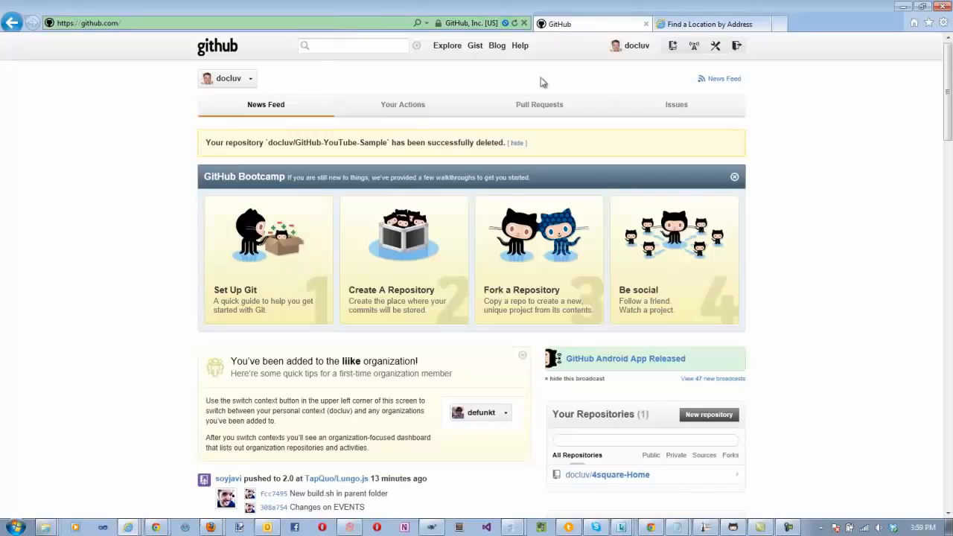
{"action": "left_click", "coordinate": [642, 46]}
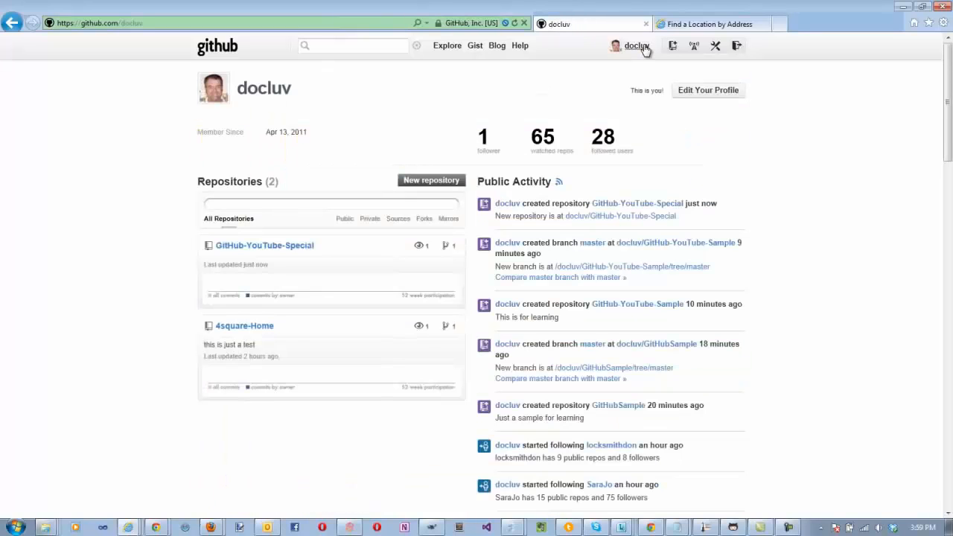
{"action": "left_click", "coordinate": [286, 254]}
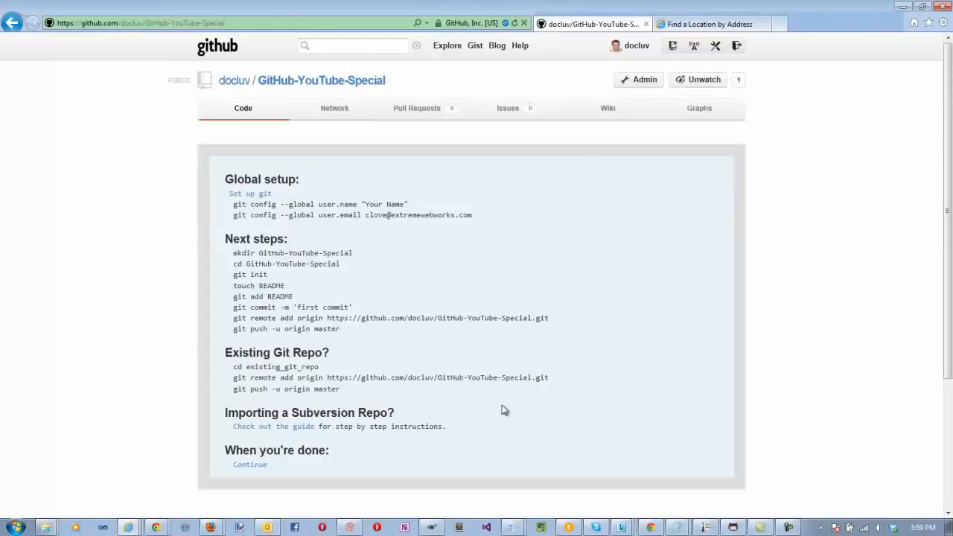
Step: Return to GitHub for Windows, open the GitHub-YouTube-Special repository and commit its new files with the message "Set This Up"
{"action": "key", "text": "alt+Tab"}
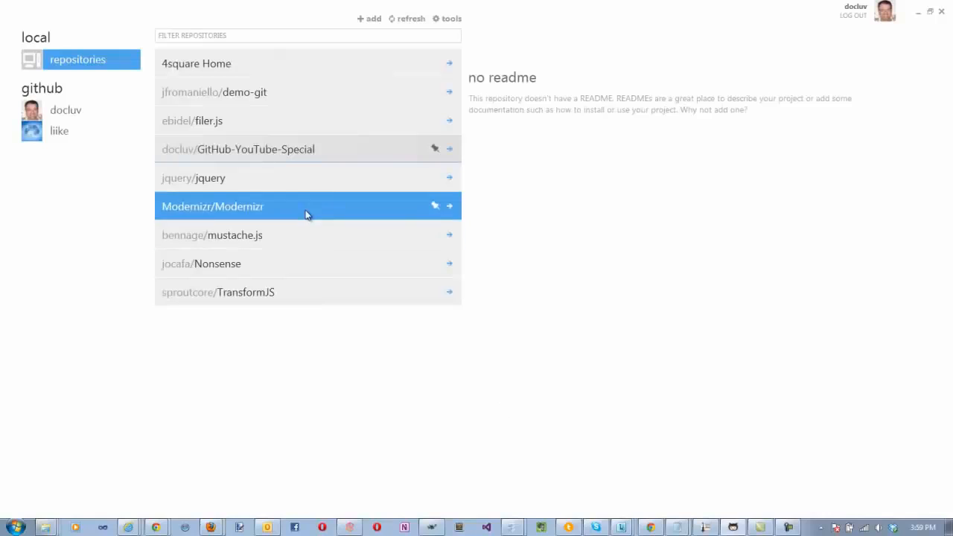
{"action": "double_click", "coordinate": [351, 149]}
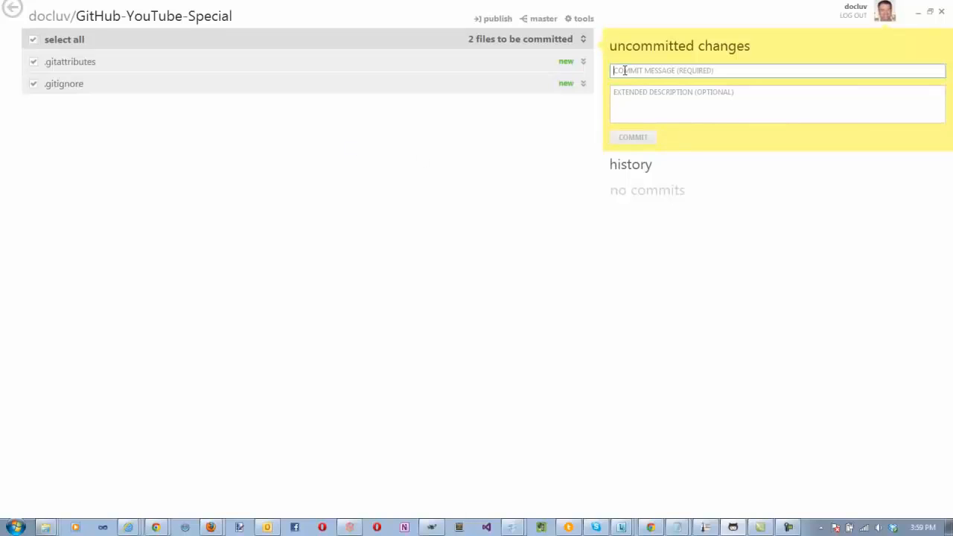
{"action": "type", "text": "Set"}
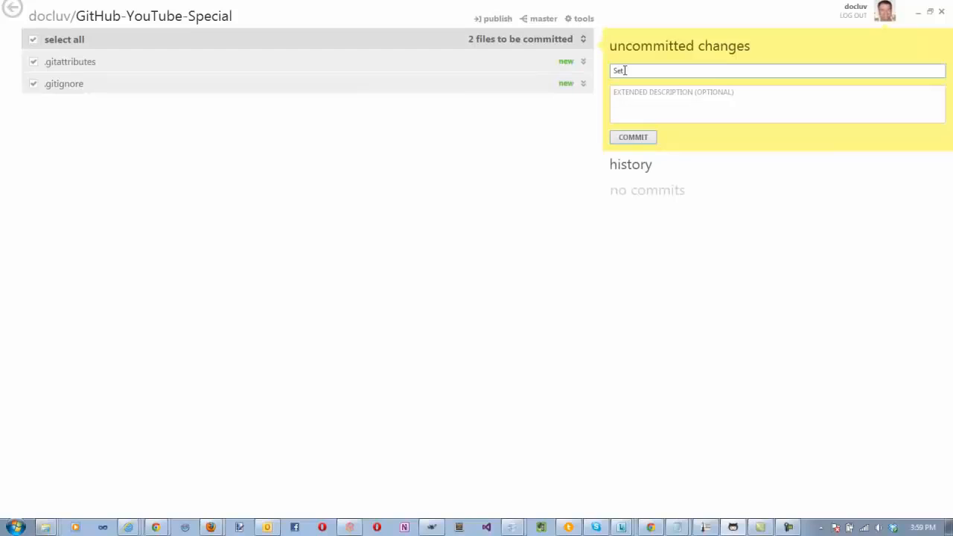
{"action": "type", "text": " This Up"}
{"action": "left_click", "coordinate": [633, 138]}
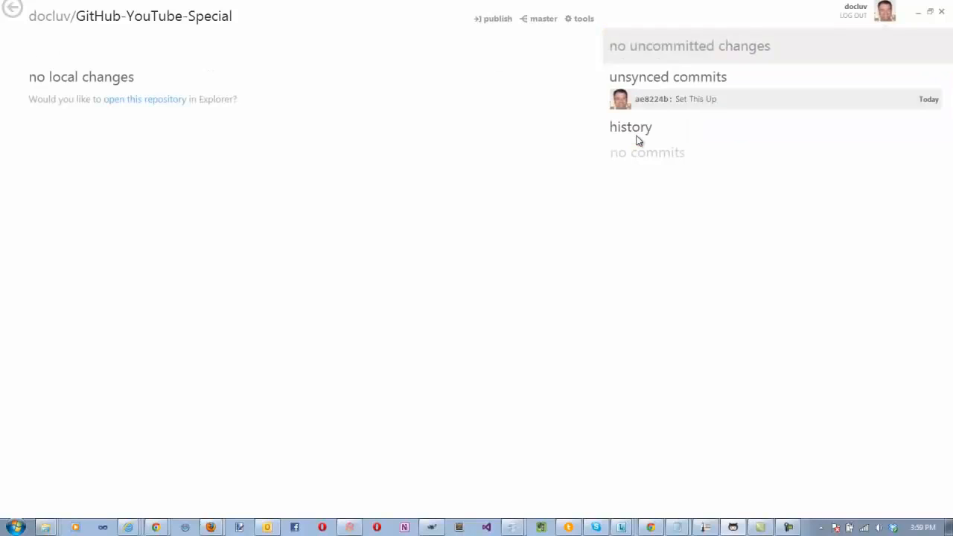
Step: Open the repository's folder in Explorer and move index and robots into it from the GitHub YouTube Special folder
{"action": "left_click", "coordinate": [148, 105]}
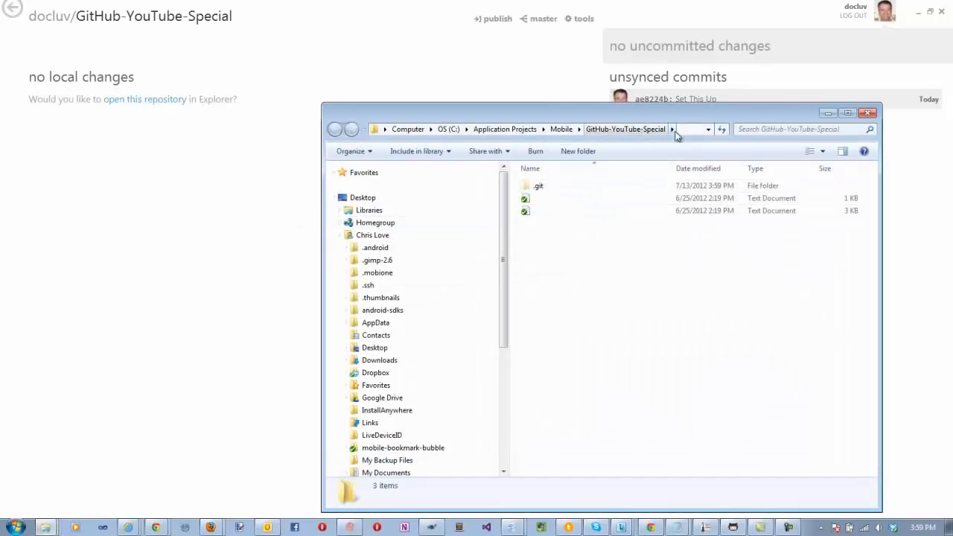
{"action": "key", "text": "alt+Tab"}
{"action": "key", "text": "alt+Tab"}
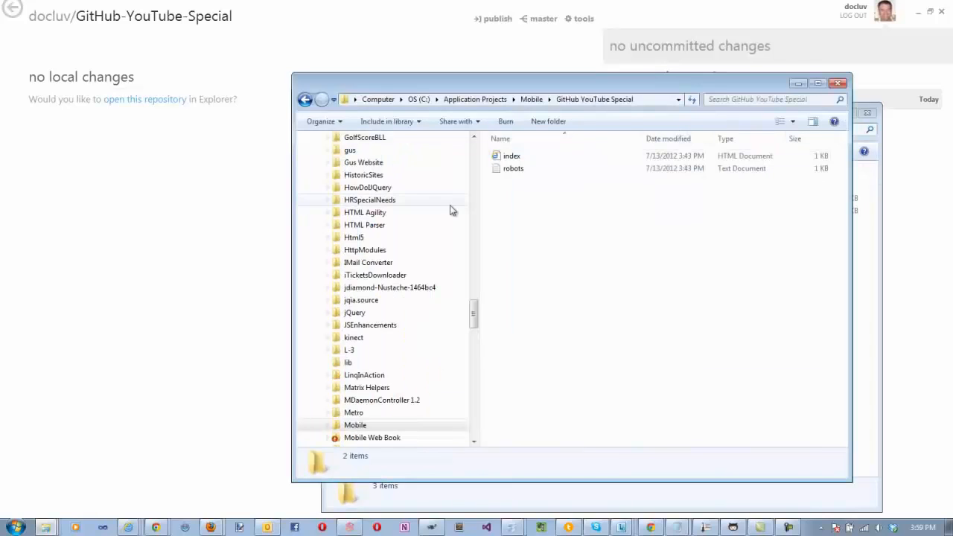
{"action": "left_click_drag", "start_coordinate": [514, 95], "coordinate": [283, 134]}
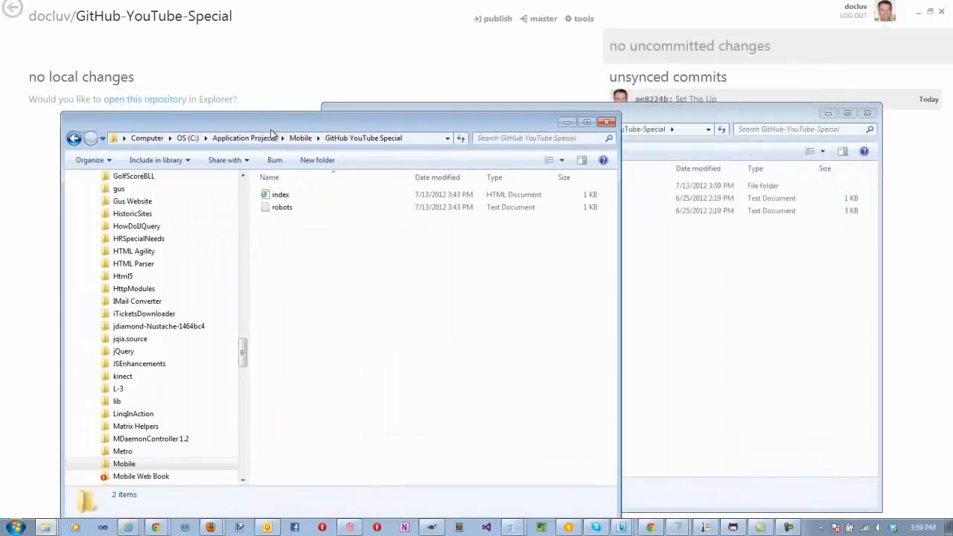
{"action": "left_click", "coordinate": [322, 198]}
{"action": "left_click", "coordinate": [315, 206], "text": "shift"}
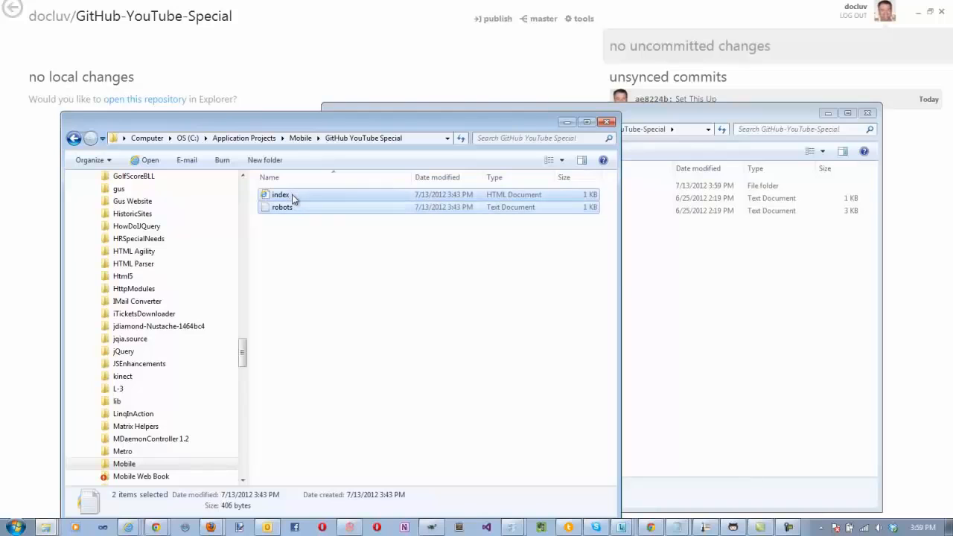
{"action": "left_click", "coordinate": [675, 292]}
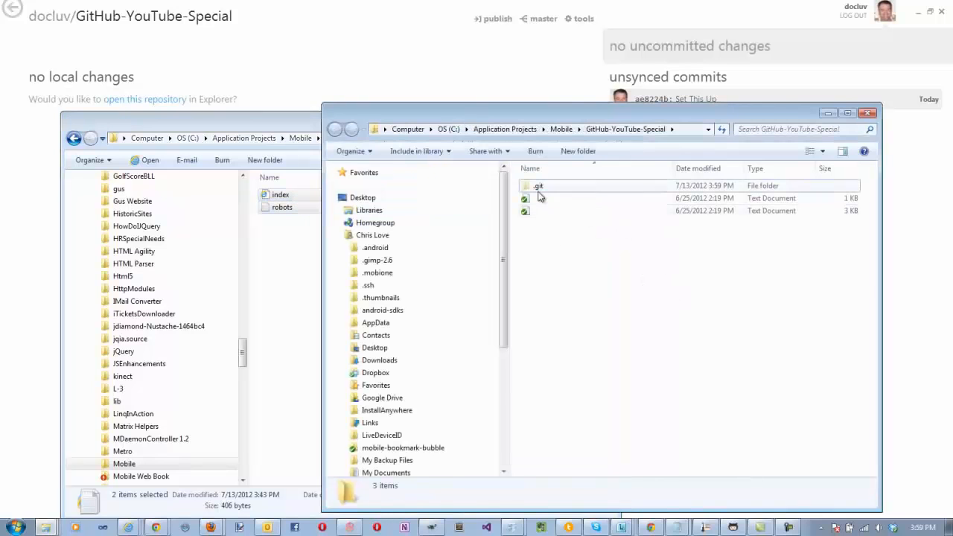
{"action": "key", "text": "ctrl+v"}
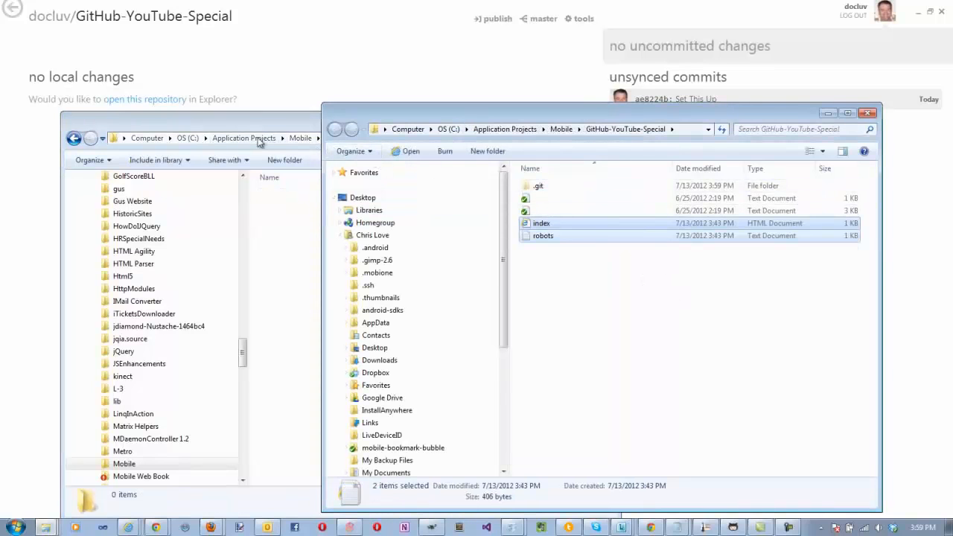
Step: Return to GitHub for Windows and commit the two new files with the message "adding some files"
{"action": "left_click", "coordinate": [270, 119]}
{"action": "left_click", "coordinate": [273, 73]}
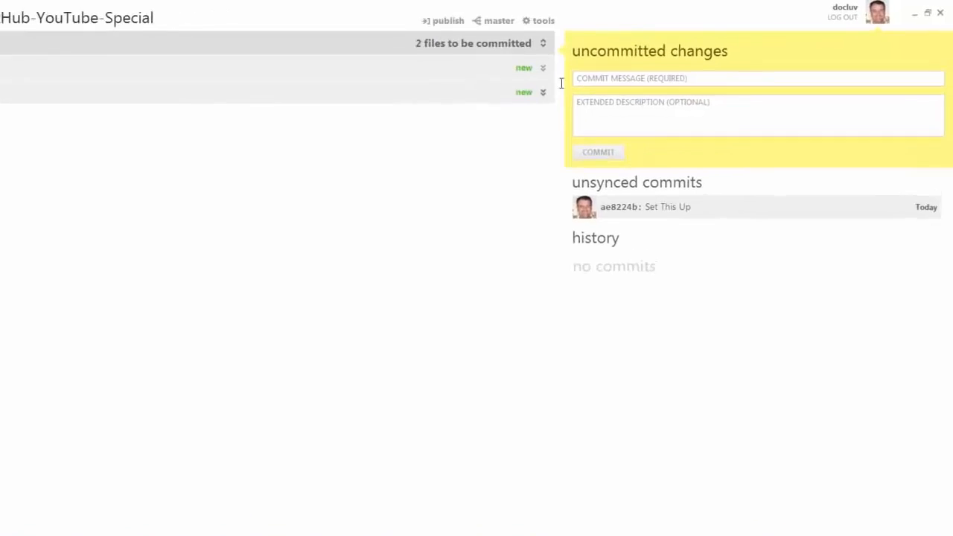
{"action": "left_click", "coordinate": [671, 73]}
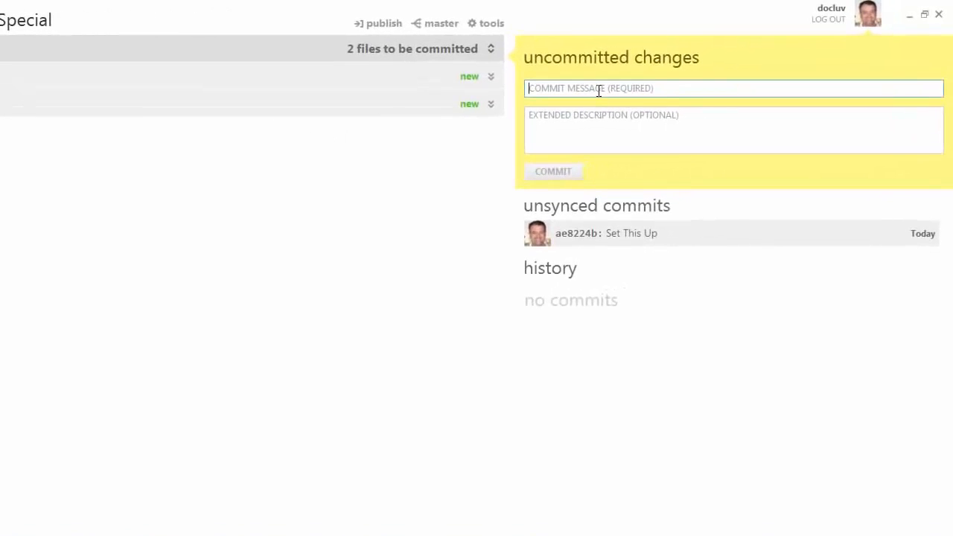
{"action": "type", "text": "adding some f"}
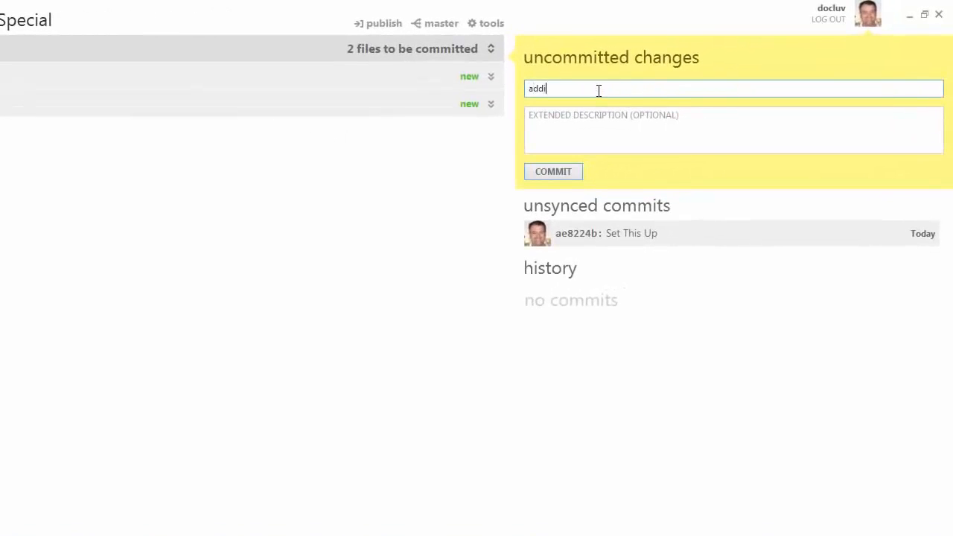
{"action": "type", "text": "iles"}
{"action": "left_click", "coordinate": [561, 169]}
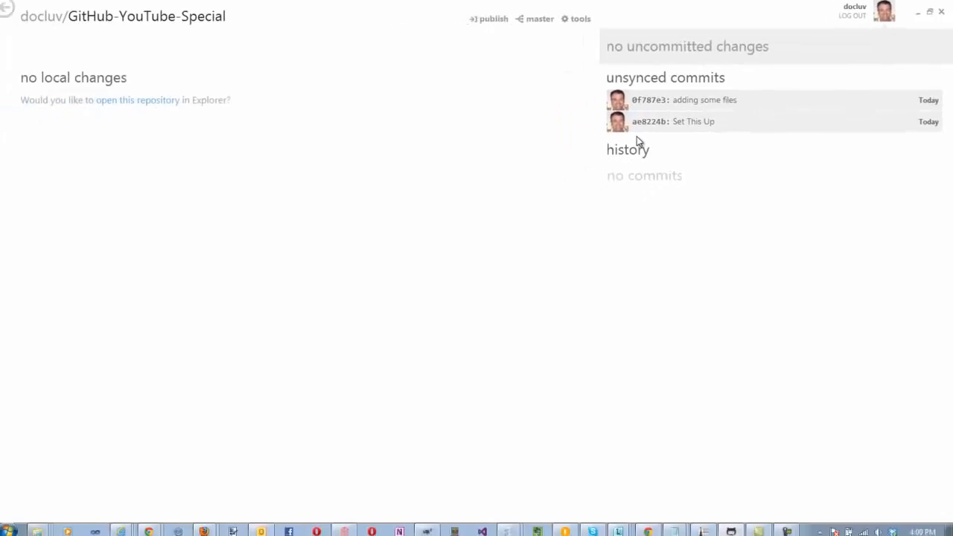
Step: Refresh the repository page on the GitHub website, return to GitHub for Windows and publish the unsynced commits
{"action": "key", "text": "alt+Tab"}
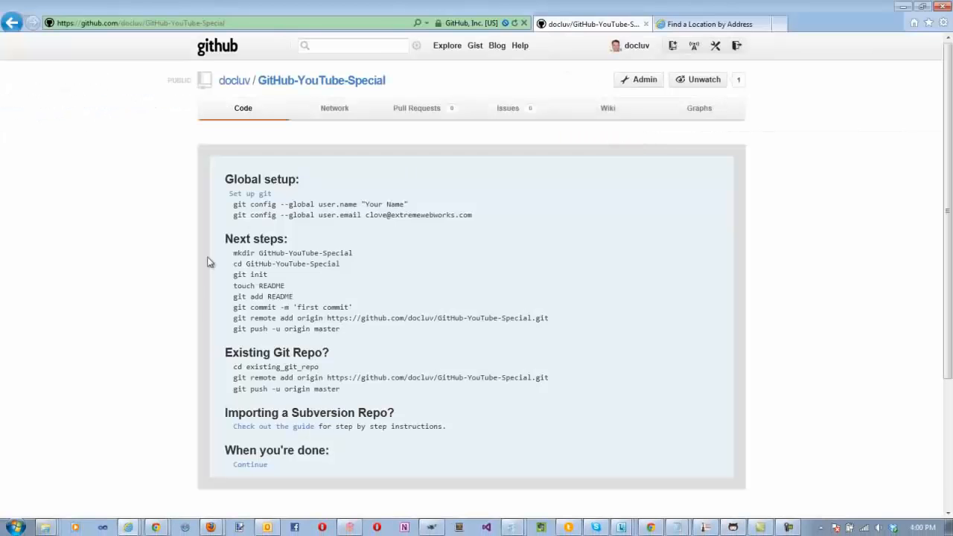
{"action": "key", "text": "F5"}
{"action": "key", "text": "alt+Tab"}
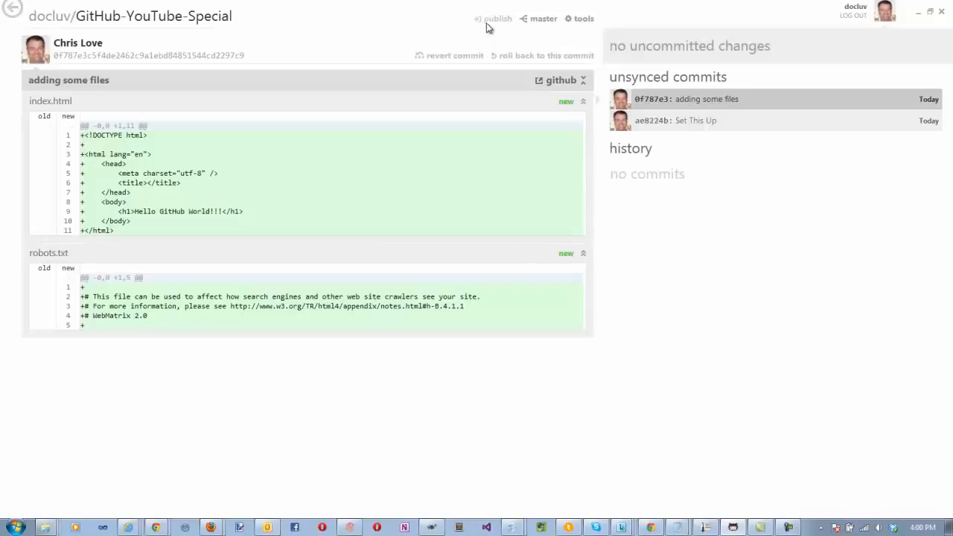
{"action": "left_click", "coordinate": [494, 20]}
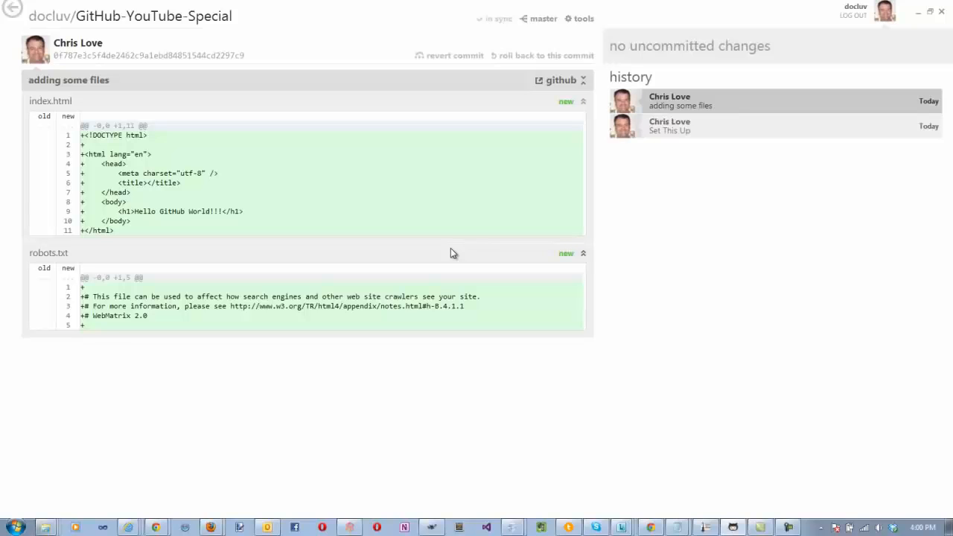
Step: Switch to the GitHub website, reload the GitHub-YouTube-Special page and view the contents of index.html
{"action": "key", "text": "alt+Tab"}
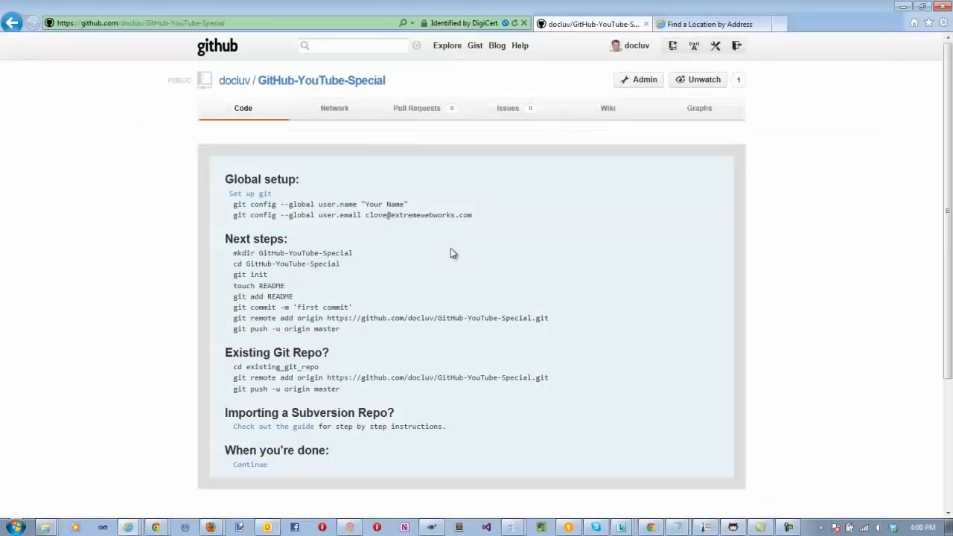
{"action": "key", "text": "F5"}
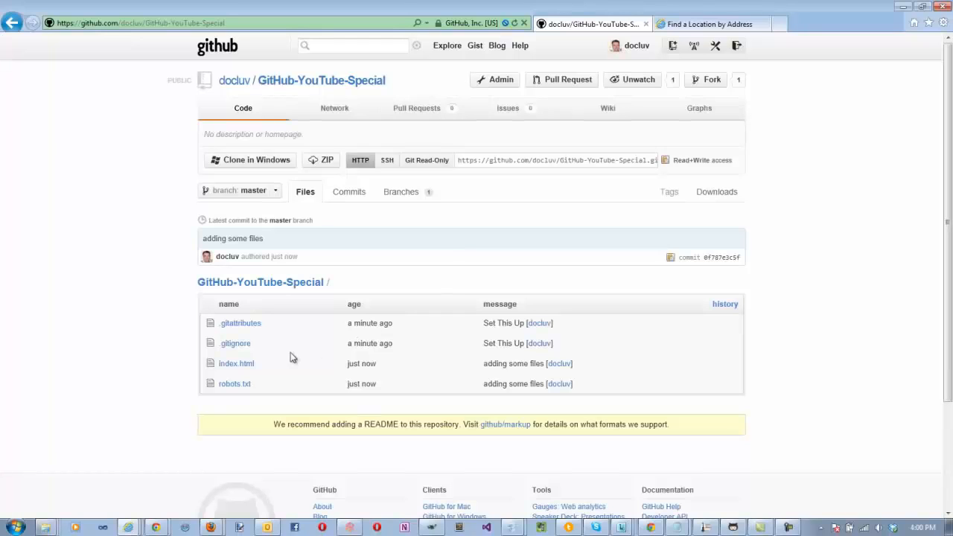
{"action": "left_click", "coordinate": [242, 365]}
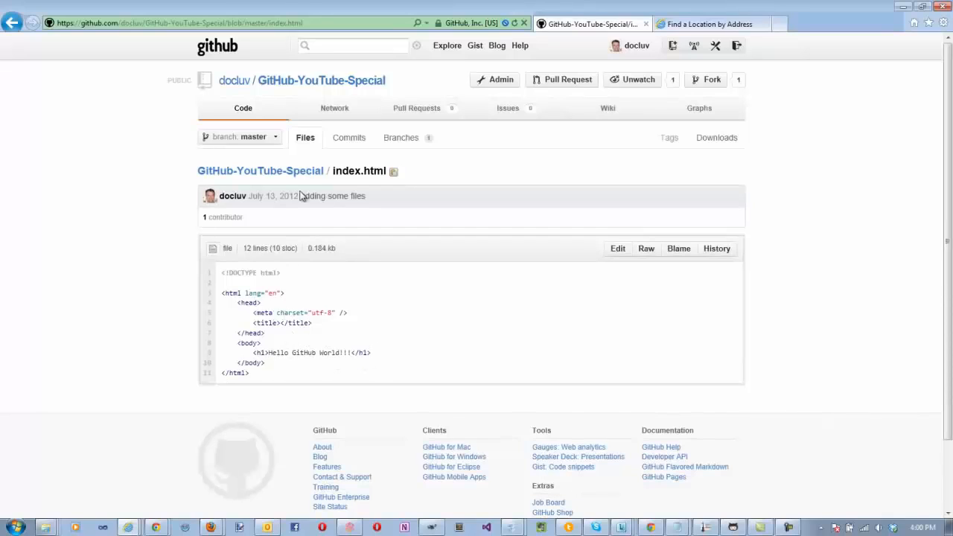
Step: Return to the repository's main page, request Clone in Windows and cancel the permission request to open the program
{"action": "left_click", "coordinate": [317, 80]}
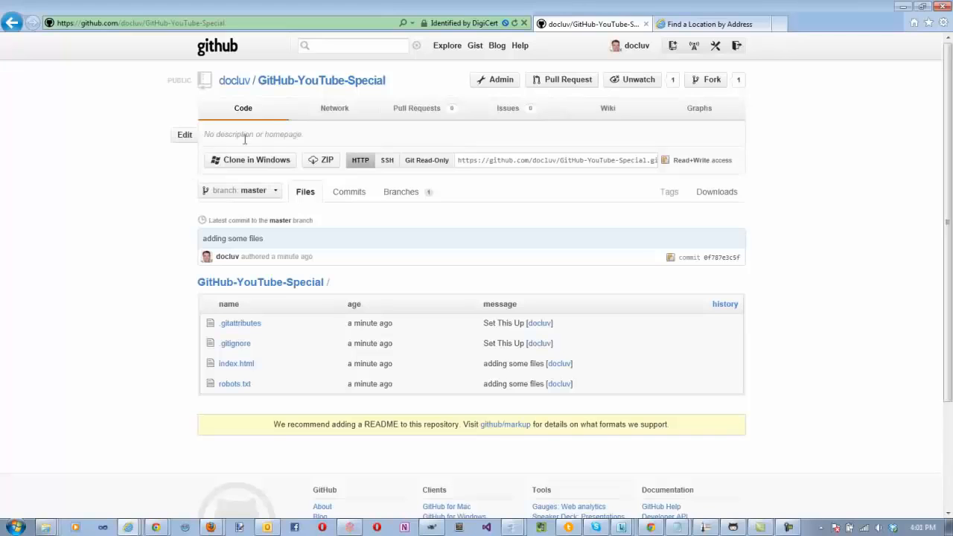
{"action": "left_click", "coordinate": [261, 168]}
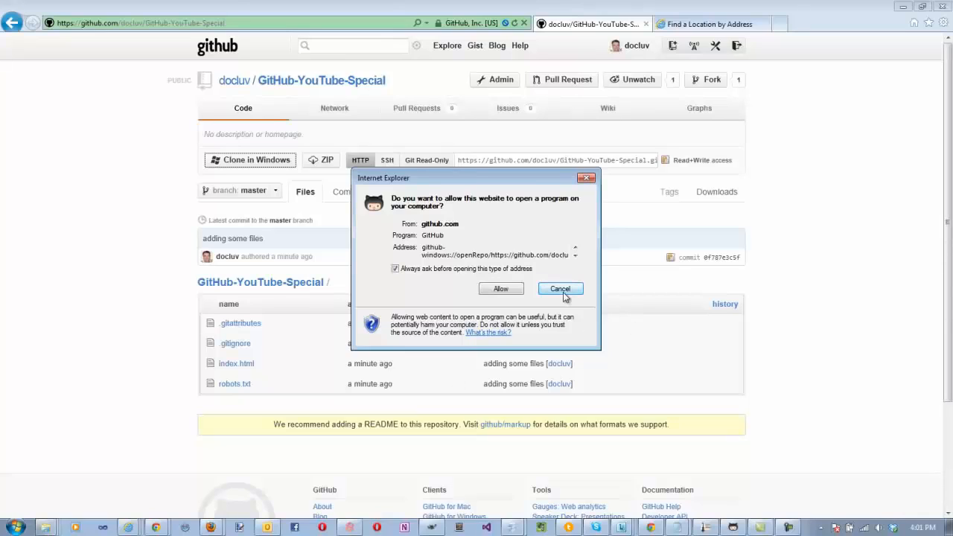
{"action": "left_click", "coordinate": [562, 290]}
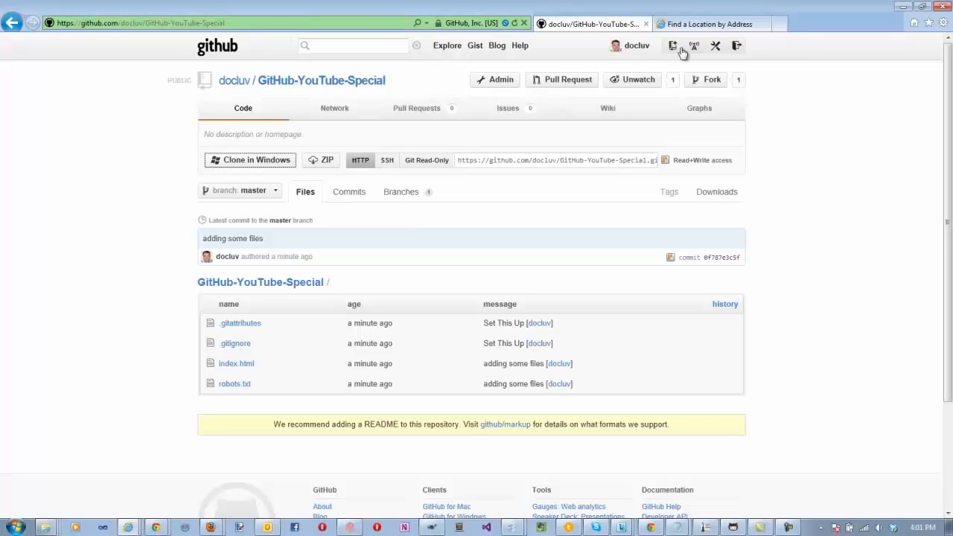
Step: Open the account's profile page and look through its repositories and public activity
{"action": "left_click", "coordinate": [618, 49]}
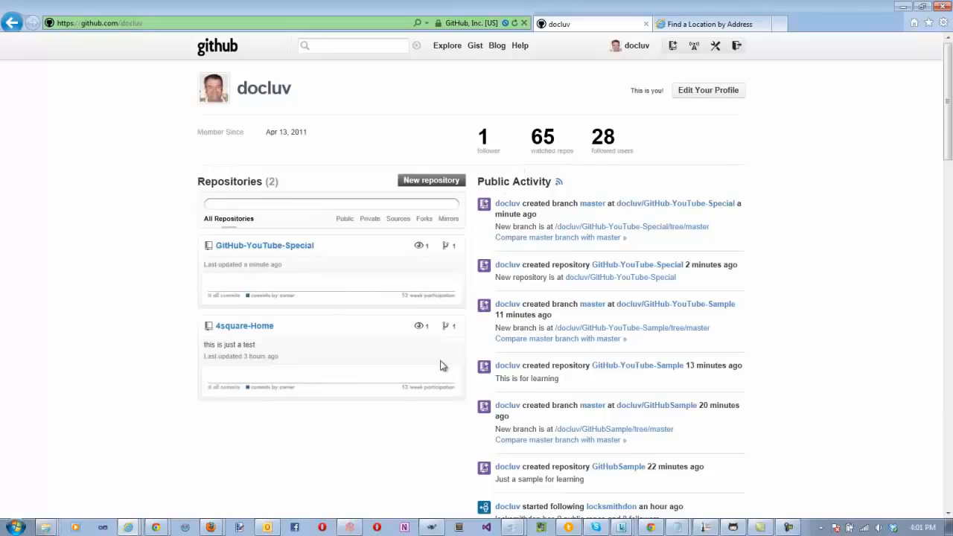
{"action": "scroll", "coordinate": [443, 366], "scroll_direction": "down", "scroll_amount": 4}
{"action": "scroll", "coordinate": [442, 366], "scroll_direction": "down", "scroll_amount": 6}
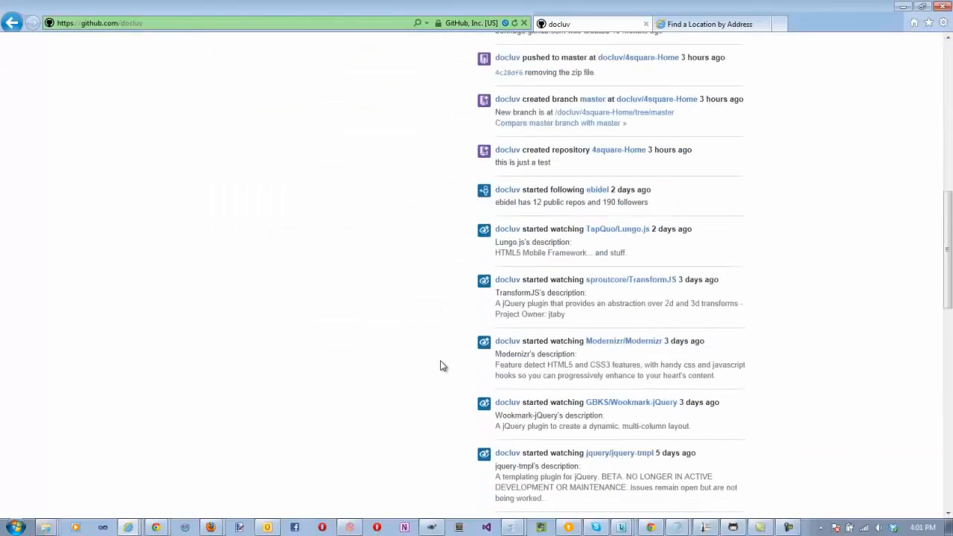
{"action": "key", "text": "Home"}
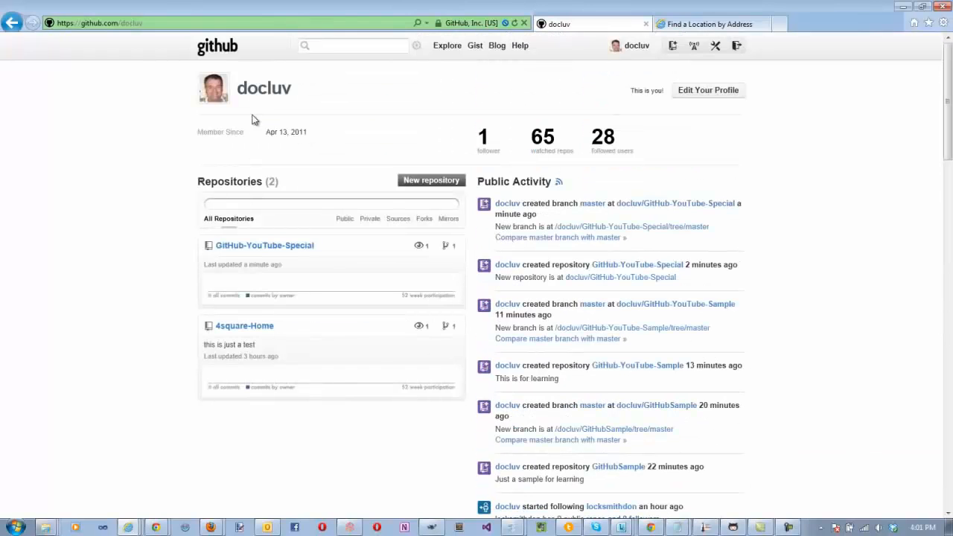
Step: Open documentcloud/underscore from the dashboard's watched repositories, clone it to GitHub for Windows and go back to the local repository list
{"action": "left_click", "coordinate": [217, 50]}
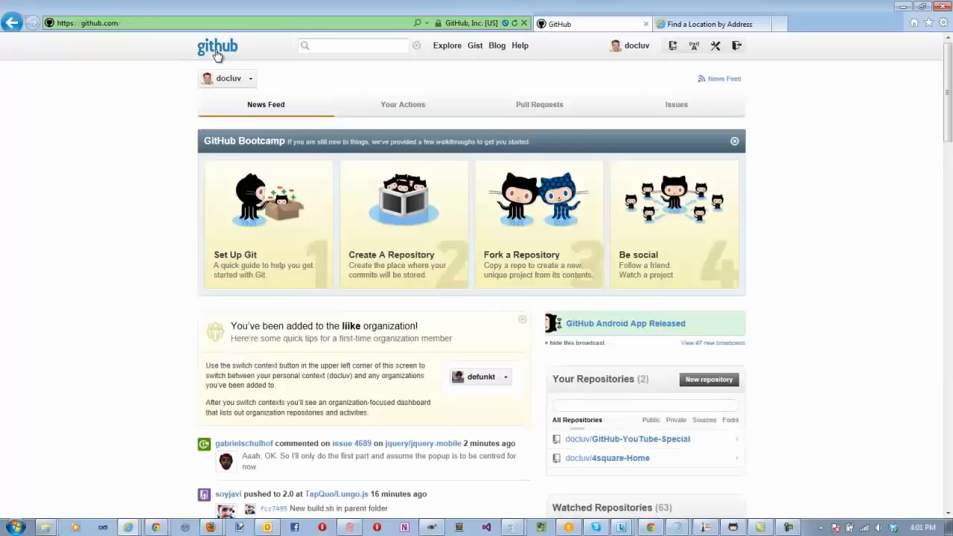
{"action": "scroll", "coordinate": [138, 390], "scroll_direction": "down", "scroll_amount": 3}
{"action": "scroll", "coordinate": [136, 390], "scroll_direction": "down", "scroll_amount": 8}
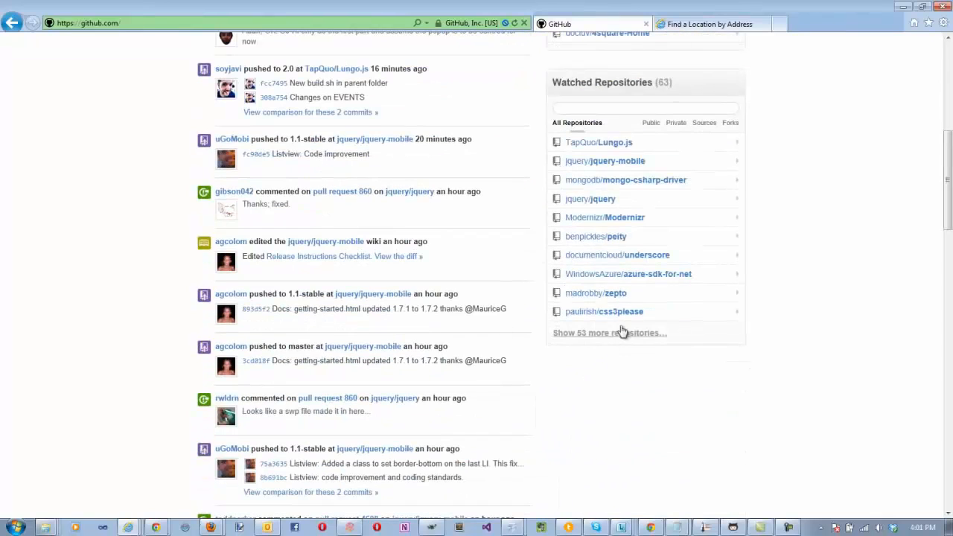
{"action": "left_click", "coordinate": [647, 255]}
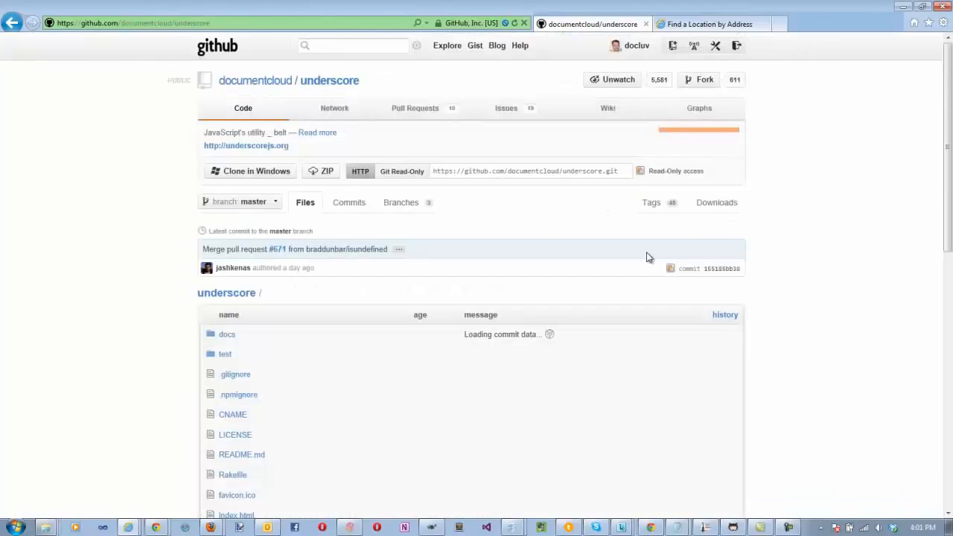
{"action": "left_click", "coordinate": [264, 172]}
{"action": "left_click", "coordinate": [507, 289]}
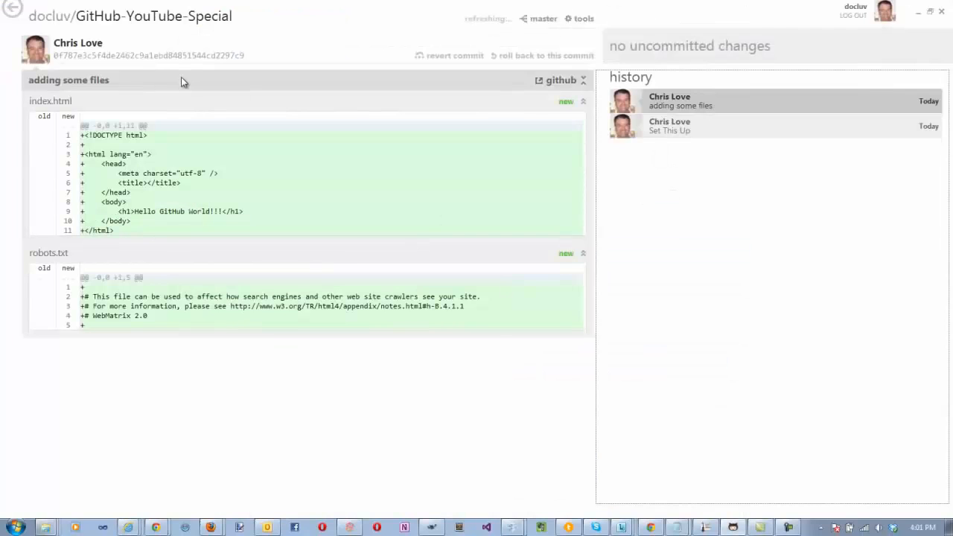
{"action": "left_click", "coordinate": [10, 10]}
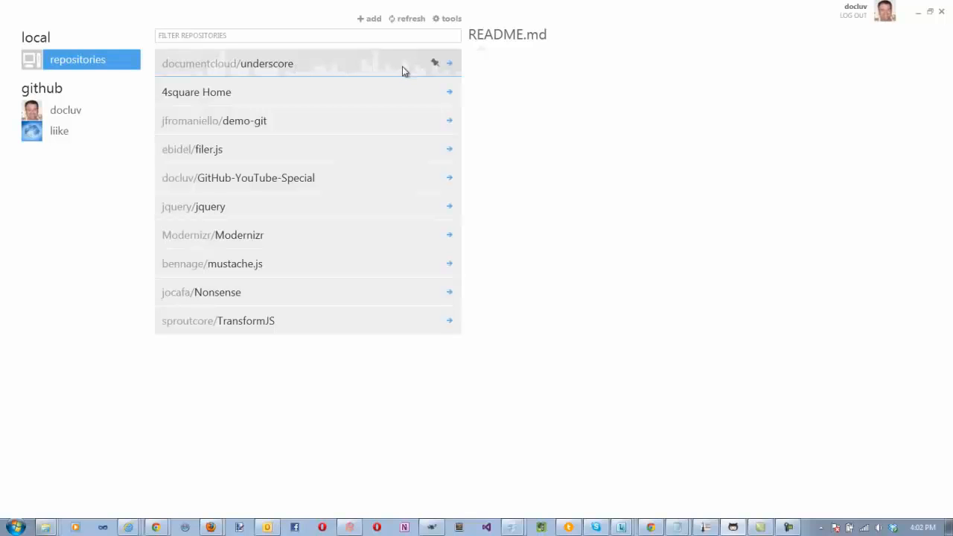
Step: Switch to the browser, go back to the GitHub dashboard and locate documentcloud/underscore among the watched repositories
{"action": "key", "text": "alt+Tab"}
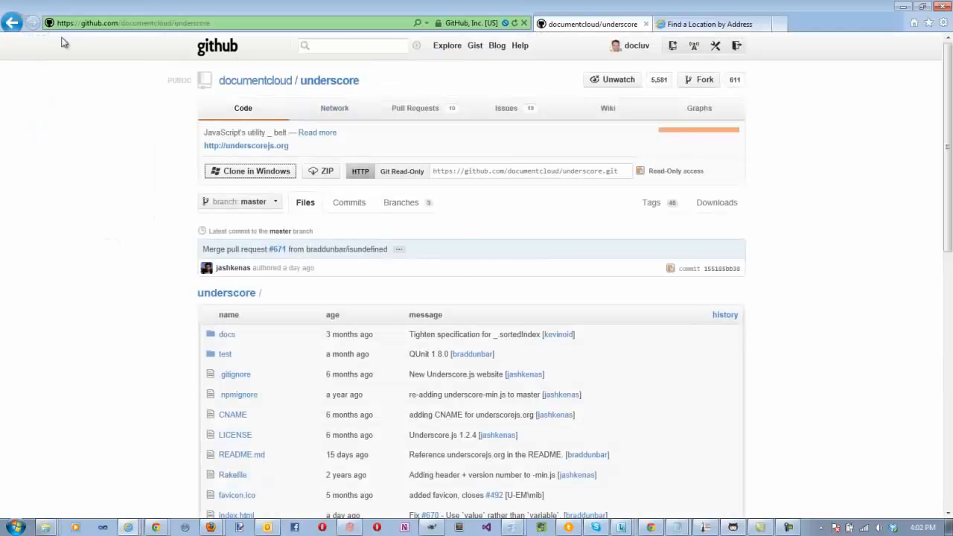
{"action": "left_click", "coordinate": [17, 26]}
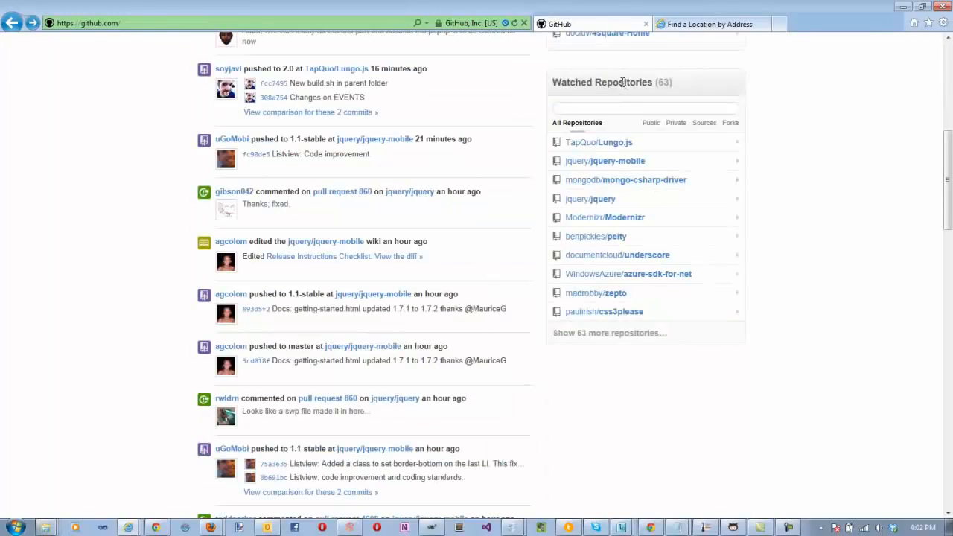
{"action": "scroll", "coordinate": [399, 253], "scroll_direction": "up", "scroll_amount": 5}
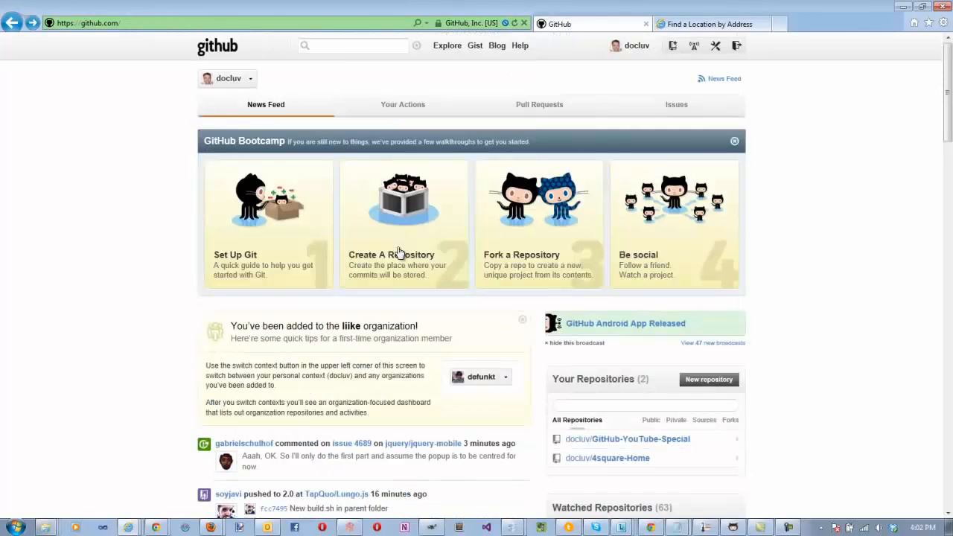
{"action": "scroll", "coordinate": [483, 321], "scroll_direction": "down", "scroll_amount": 5}
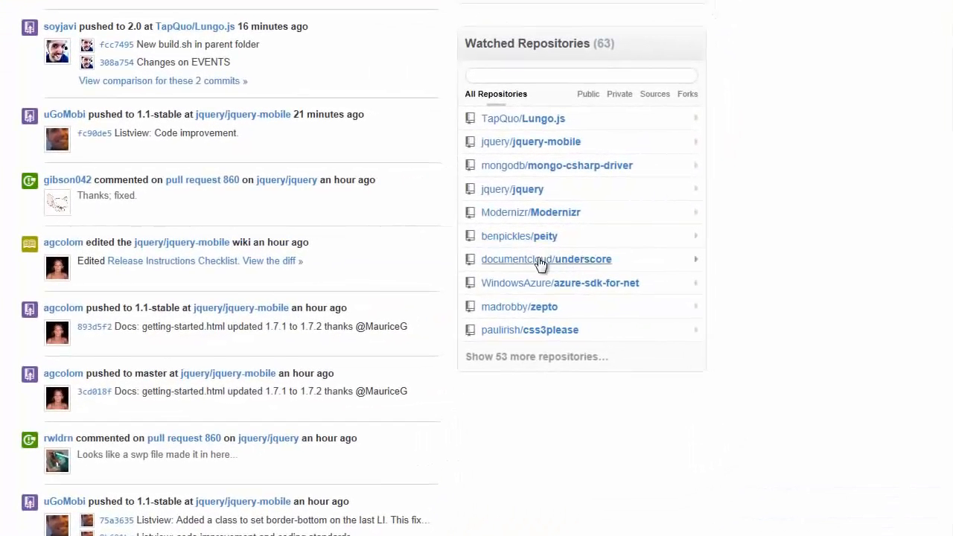
{"action": "left_click", "coordinate": [541, 264]}
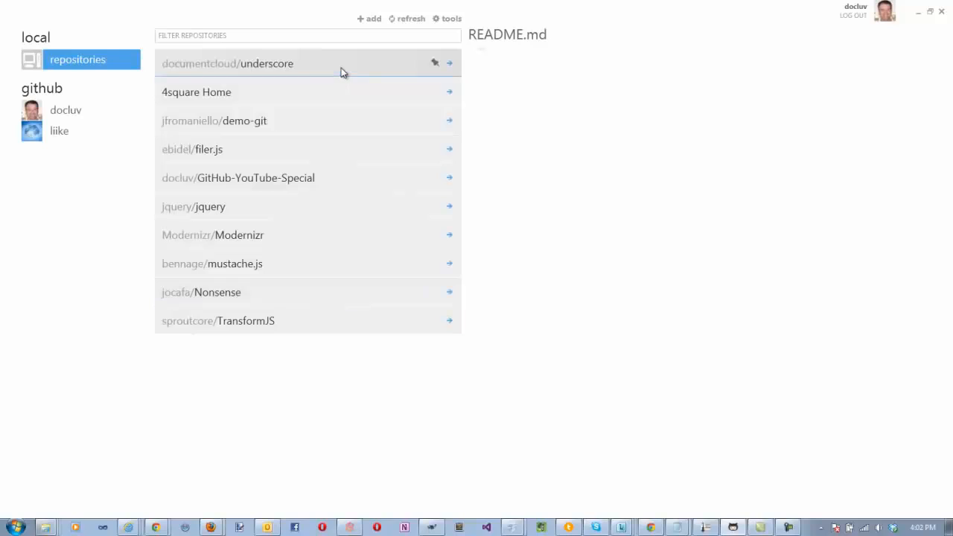
Step: Open the local documentcloud/underscore repository in GitHub for Windows, collapse the index.html changes and display its branches
{"action": "left_click", "coordinate": [452, 67]}
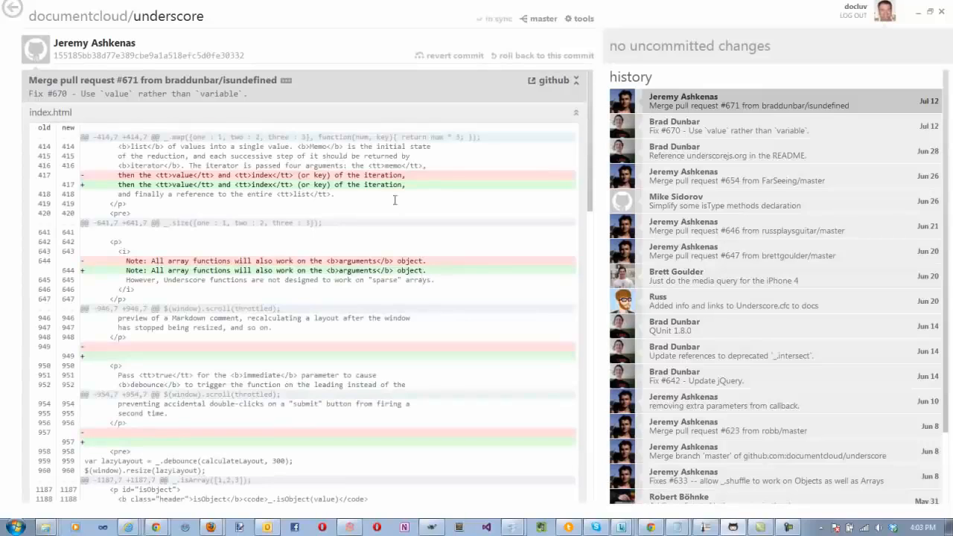
{"action": "left_click", "coordinate": [576, 116]}
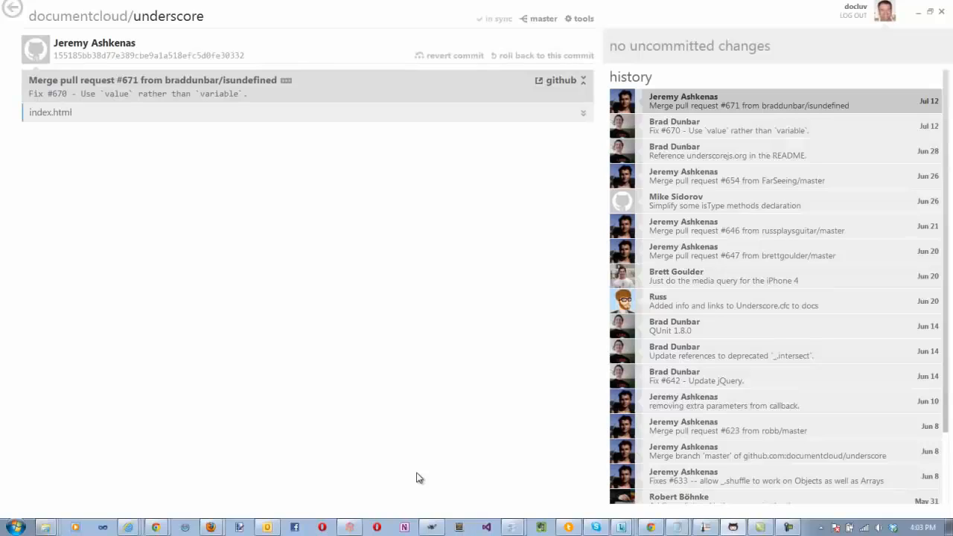
{"action": "left_click", "coordinate": [542, 20]}
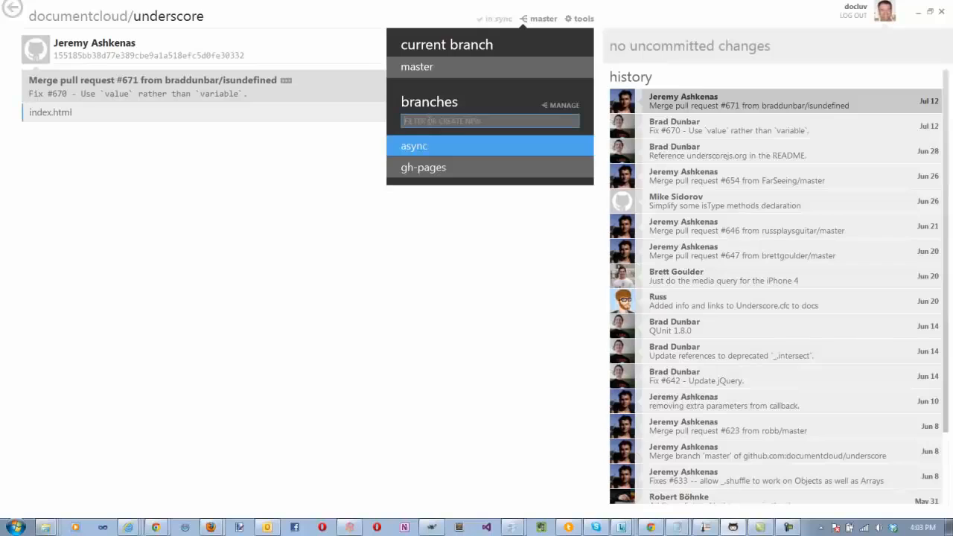
Step: Leave the underscore repository, open the local GitHub-YouTube-Special repository and create a branch named "2ns branch"
{"action": "left_click", "coordinate": [288, 206]}
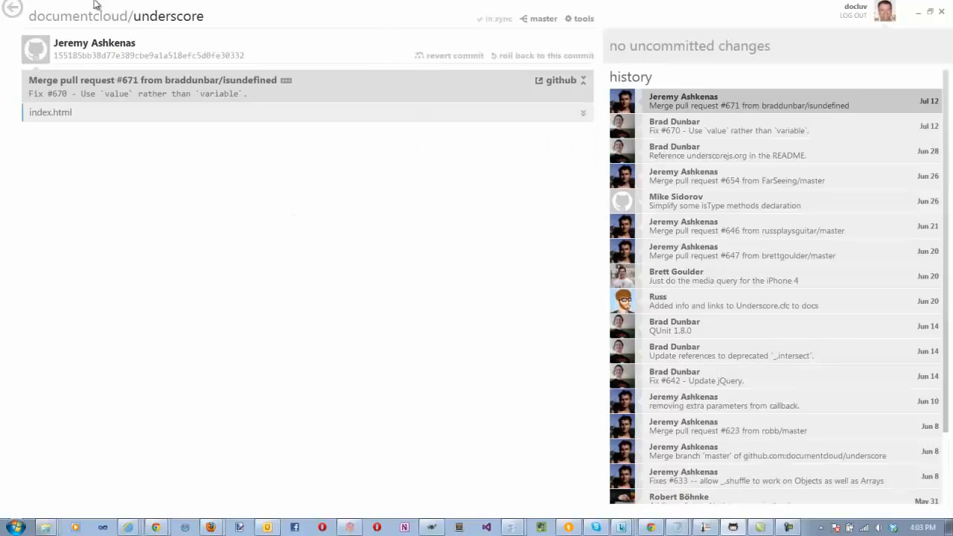
{"action": "left_click", "coordinate": [18, 9]}
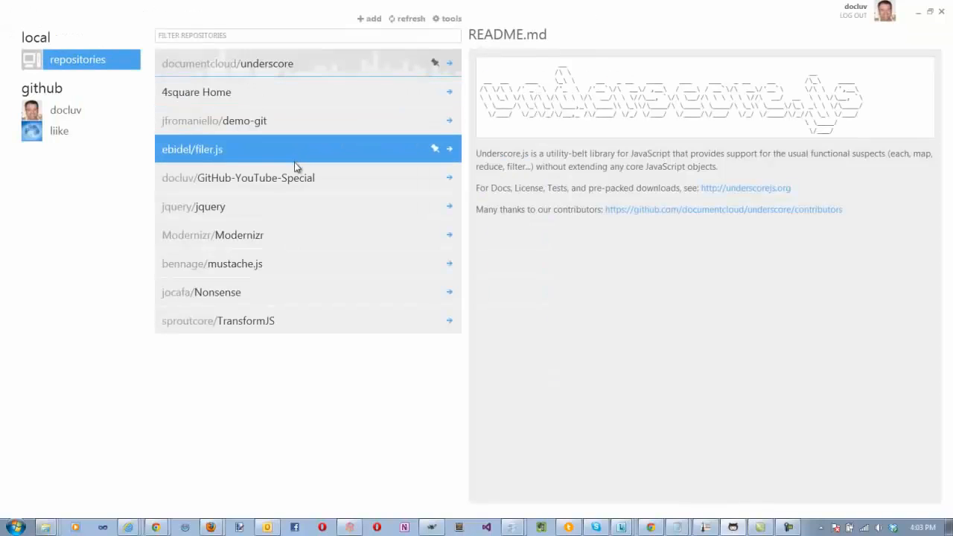
{"action": "left_click", "coordinate": [297, 177]}
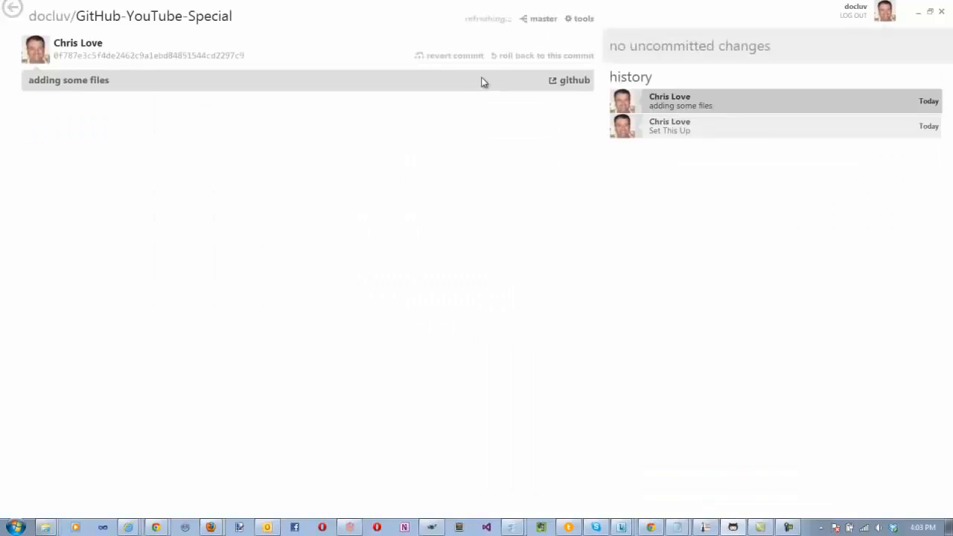
{"action": "left_click", "coordinate": [543, 19]}
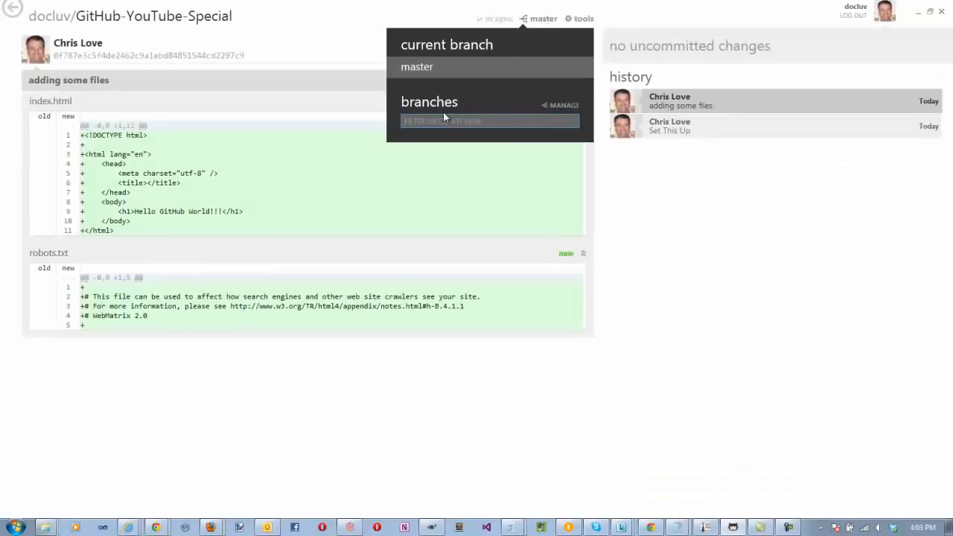
{"action": "type", "text": "2ns branch"}
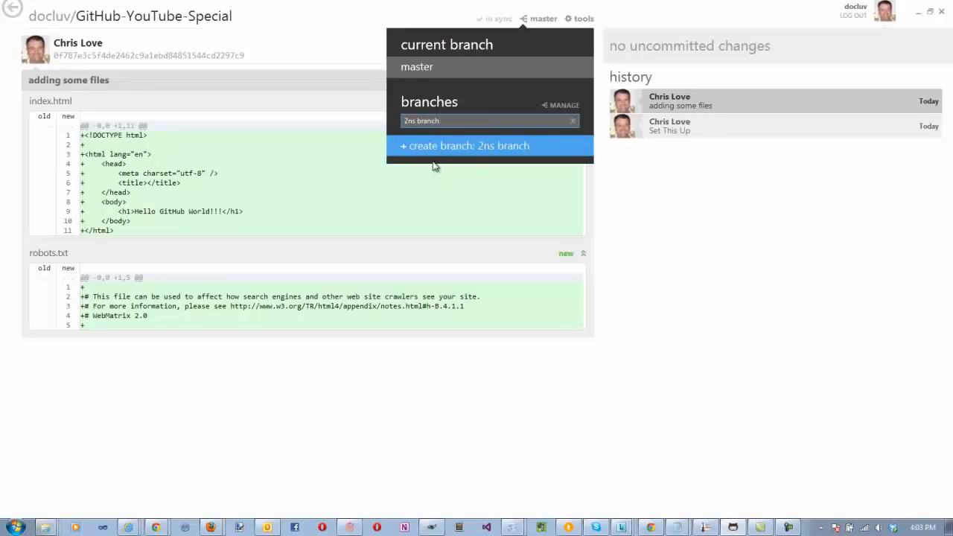
{"action": "left_click", "coordinate": [438, 148]}
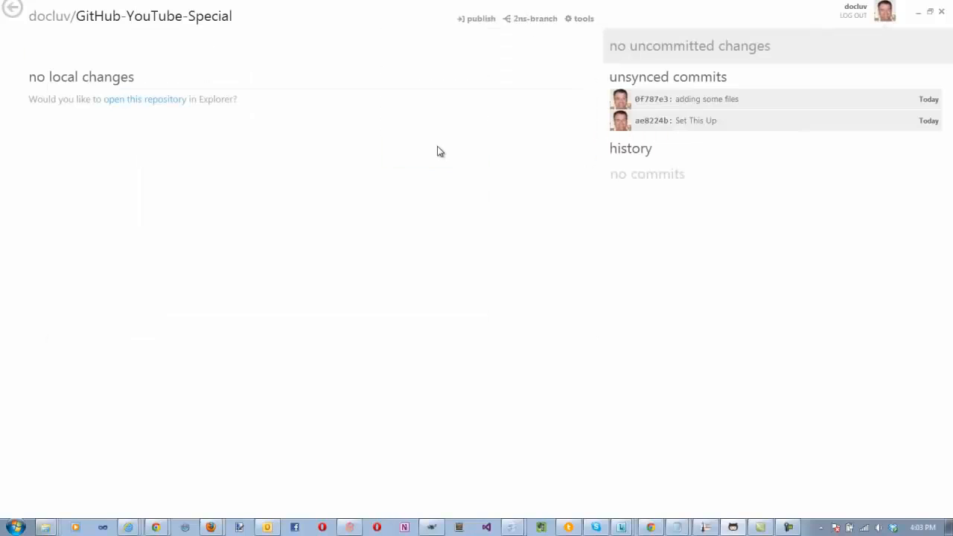
Step: Switch to Windows Explorer, close the empty GitHub YouTube Special folder and open Mobile's GitHub-YouTube-Special folder as a web site in Microsoft WebMatrix
{"action": "key", "text": "alt+Tab"}
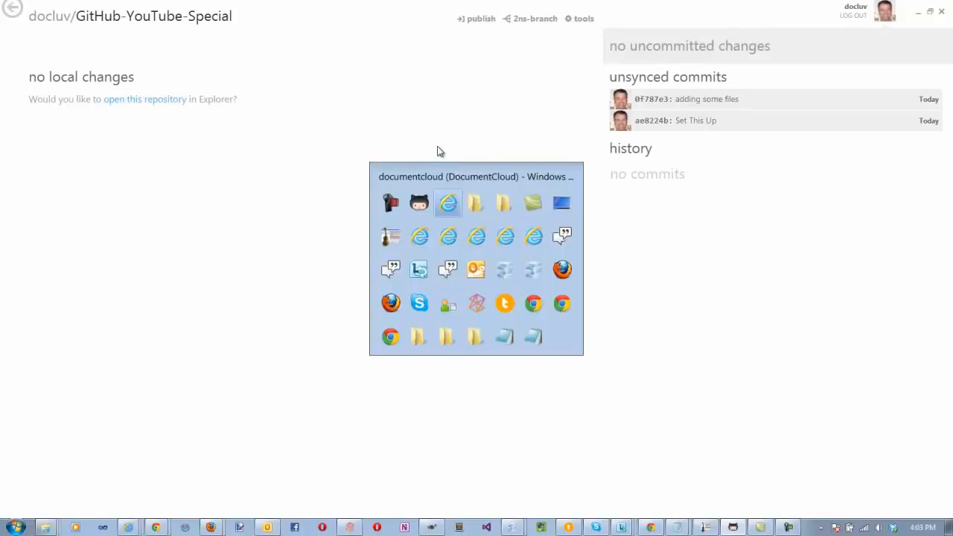
{"action": "key", "text": "alt+Tab"}
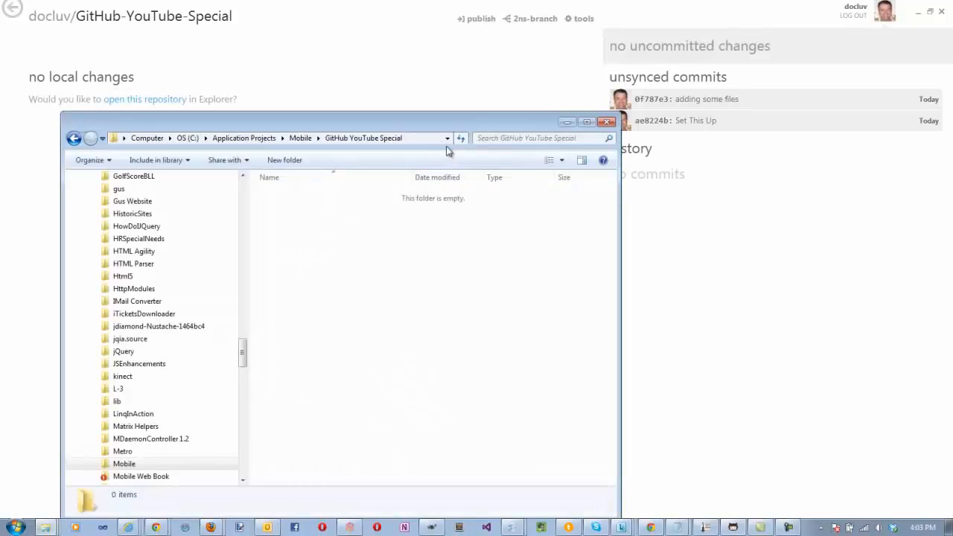
{"action": "left_click", "coordinate": [607, 121]}
{"action": "key", "text": "alt+Tab"}
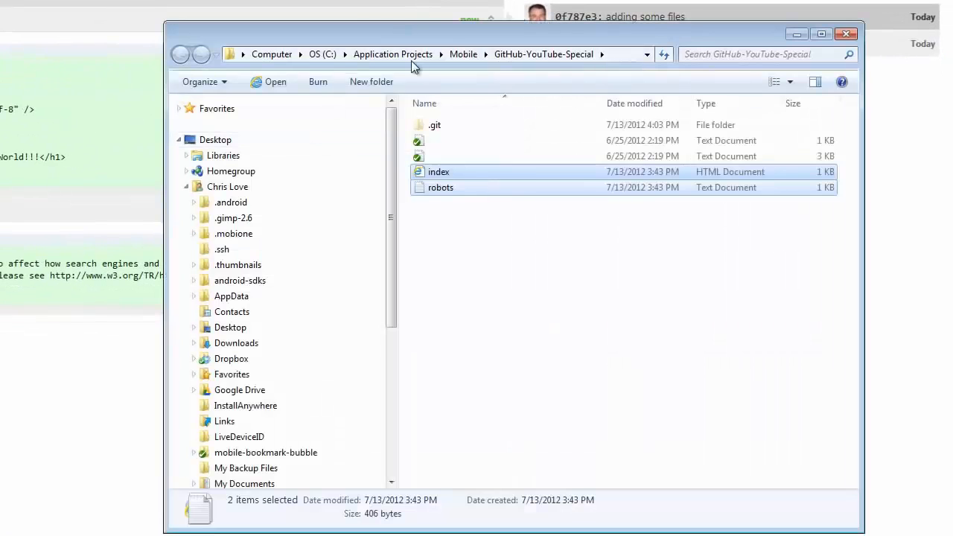
{"action": "left_click", "coordinate": [465, 54]}
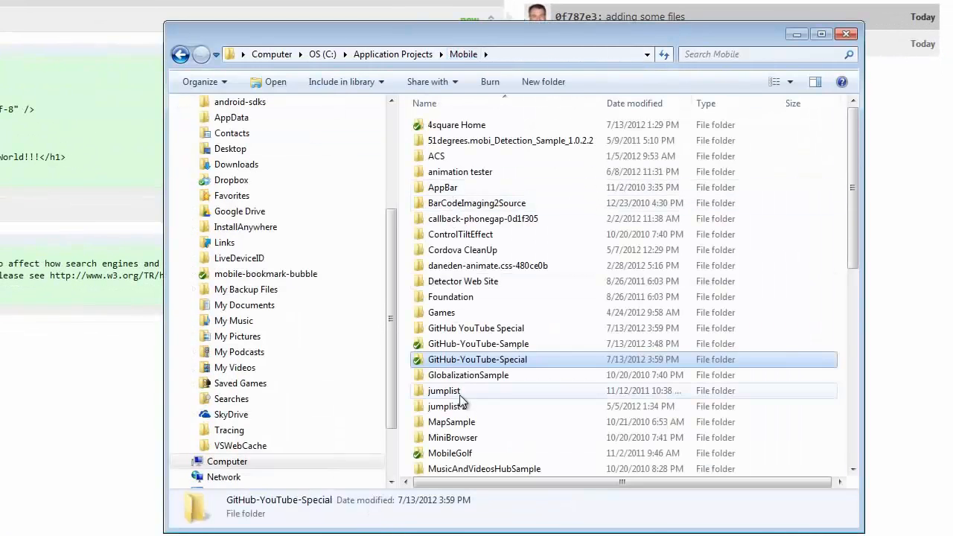
{"action": "right_click", "coordinate": [445, 363]}
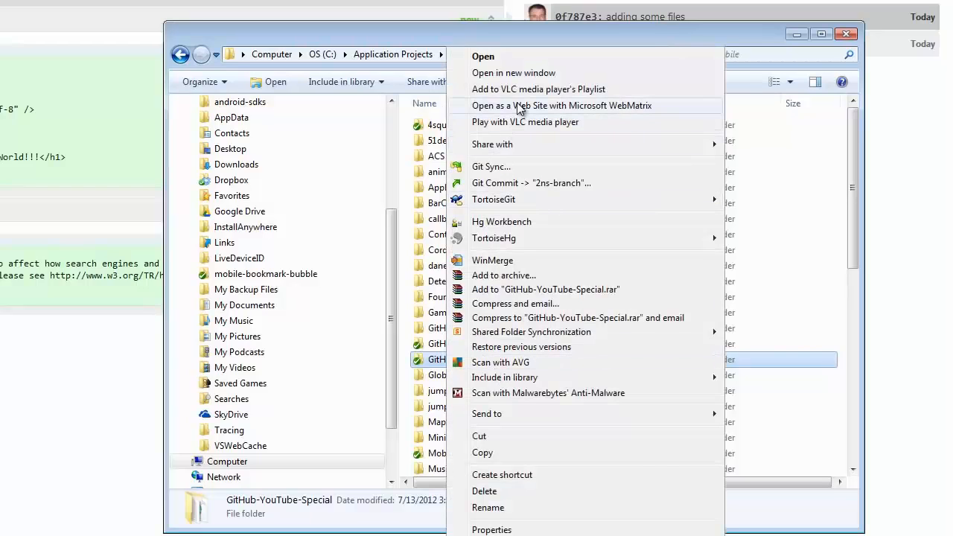
{"action": "left_click", "coordinate": [519, 107]}
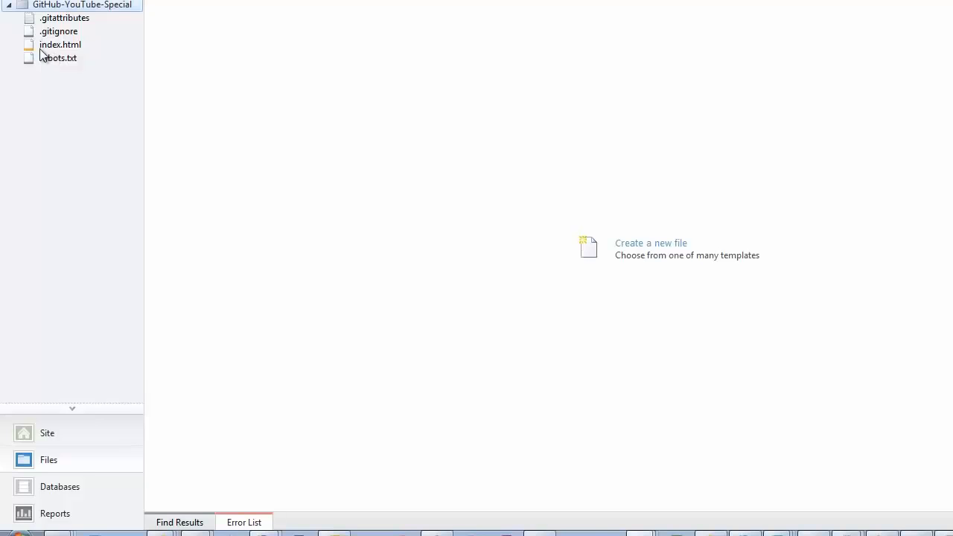
Step: Open index.html and add the paragraph <p>branch 2</p> below the h1 heading
{"action": "double_click", "coordinate": [52, 46]}
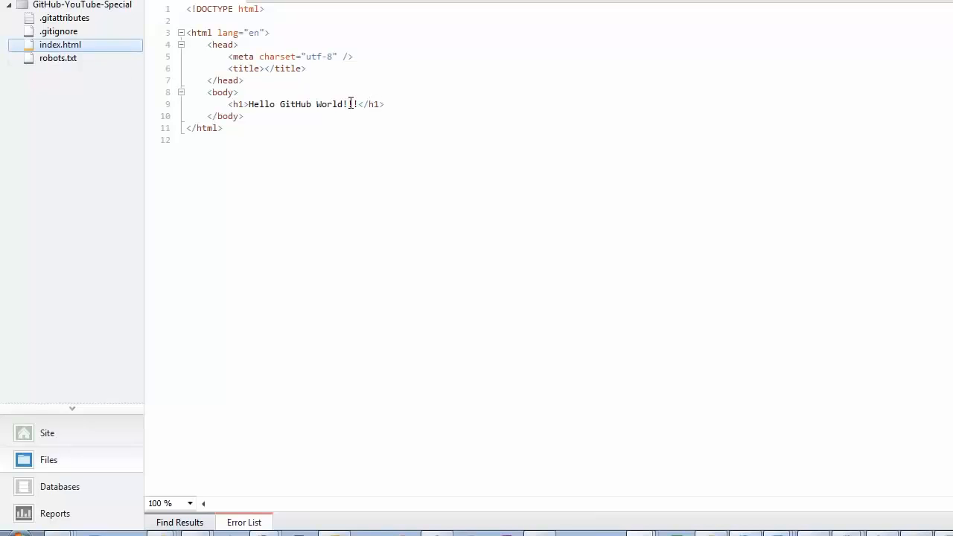
{"action": "key", "text": "Return"}
{"action": "type", "text": "<p>"}
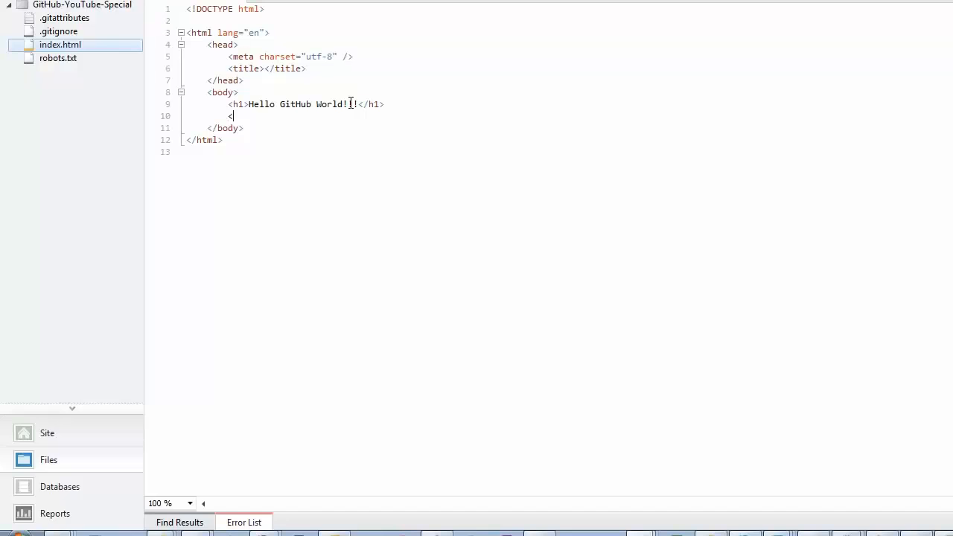
{"action": "type", "text": "branch 2</p>"}
Step: Return to GitHub for Windows and publish 2ns-branch of the GitHub-YouTube-Special repository
{"action": "key", "text": "alt+Tab"}
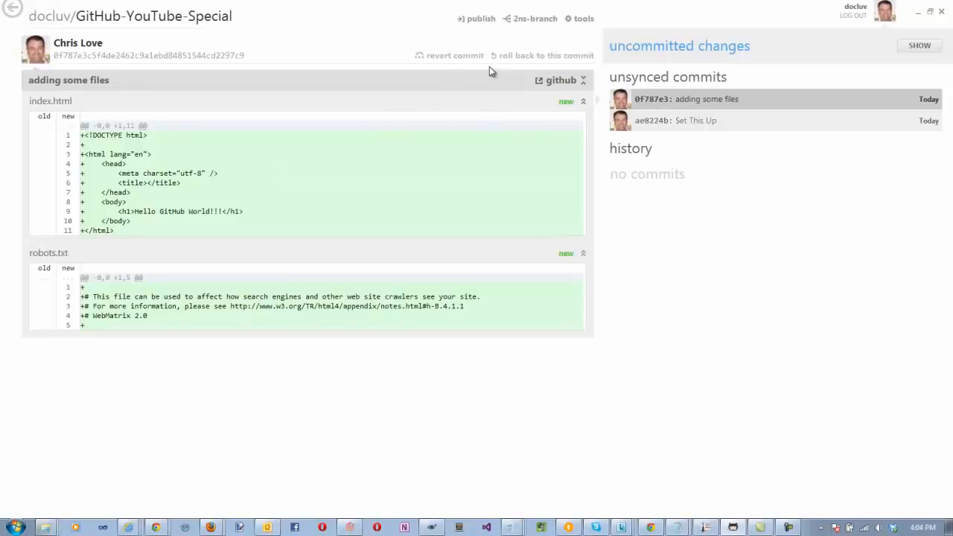
{"action": "left_click", "coordinate": [450, 58]}
{"action": "left_click", "coordinate": [485, 22]}
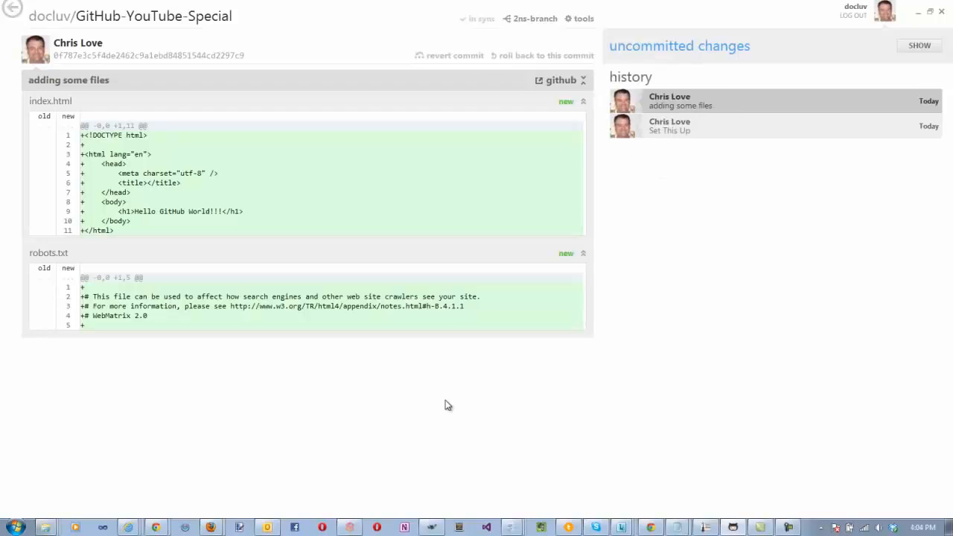
Step: Switch to the browser, open the account's profile page and view the GitHub-YouTube-Special repository with its recently pushed branch
{"action": "key", "text": "alt+Tab"}
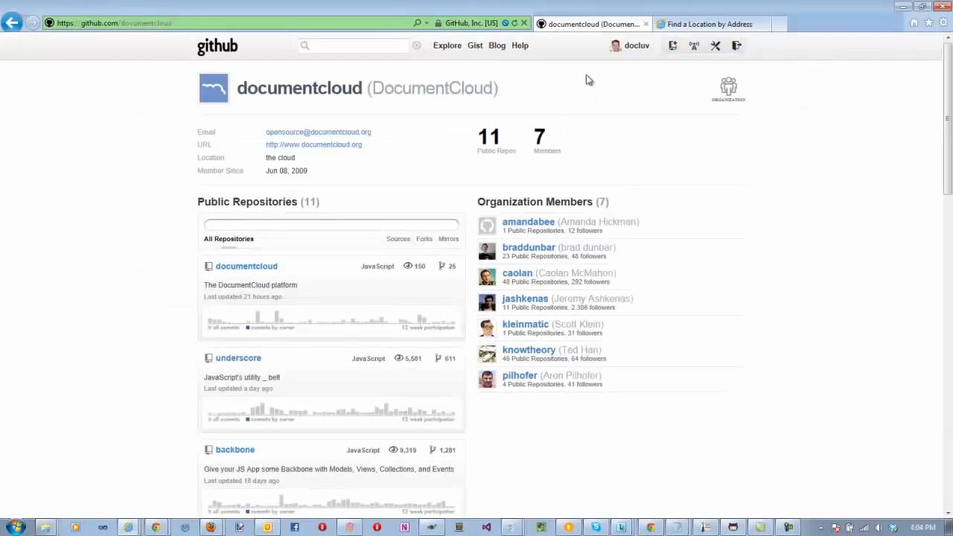
{"action": "left_click", "coordinate": [633, 49]}
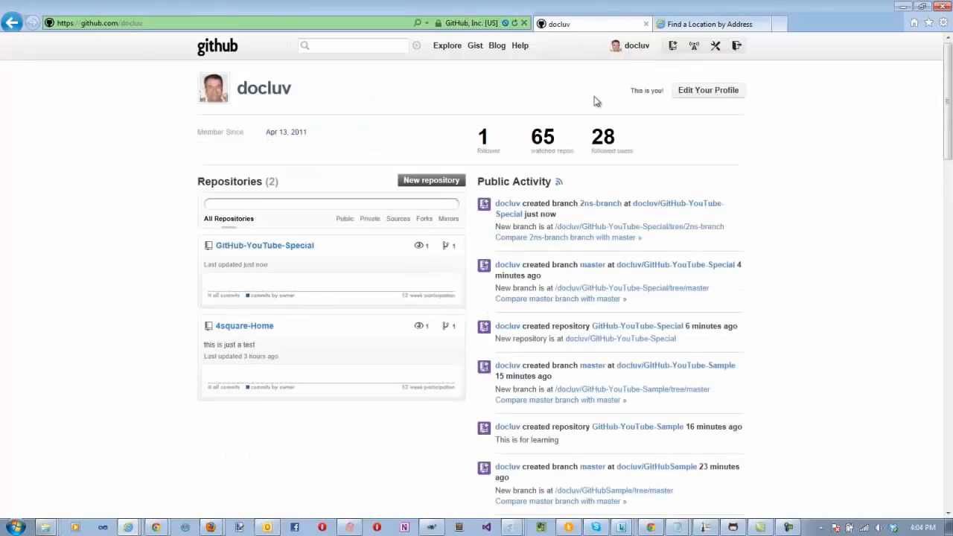
{"action": "left_click", "coordinate": [296, 248]}
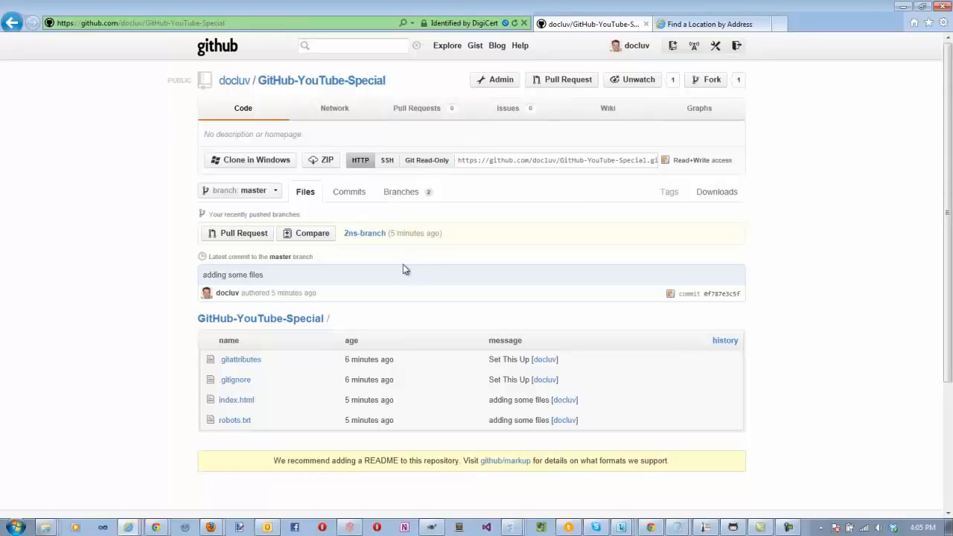
Step: Return to GitHub for Windows and switch the GitHub-YouTube-Special repository to the master branch
{"action": "key", "text": "alt+Tab"}
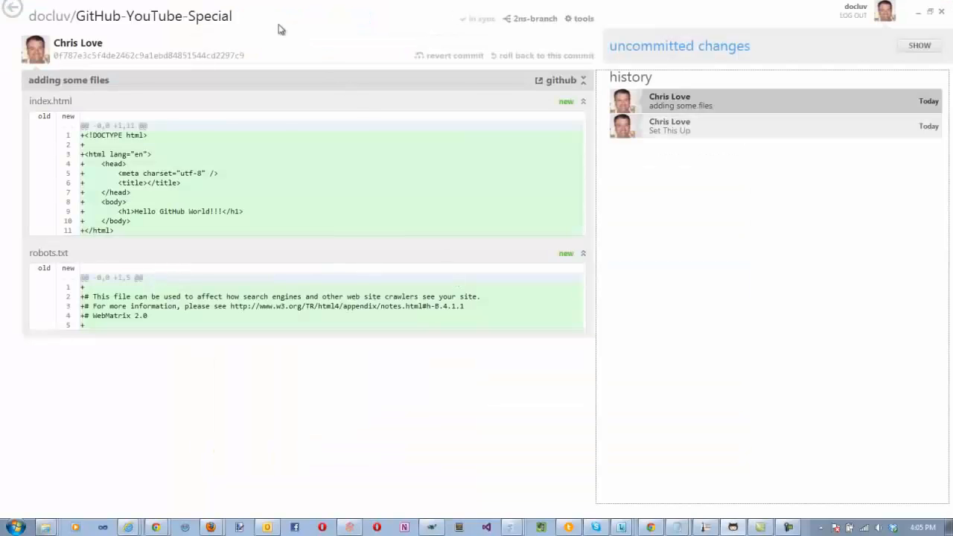
{"action": "left_click", "coordinate": [510, 18]}
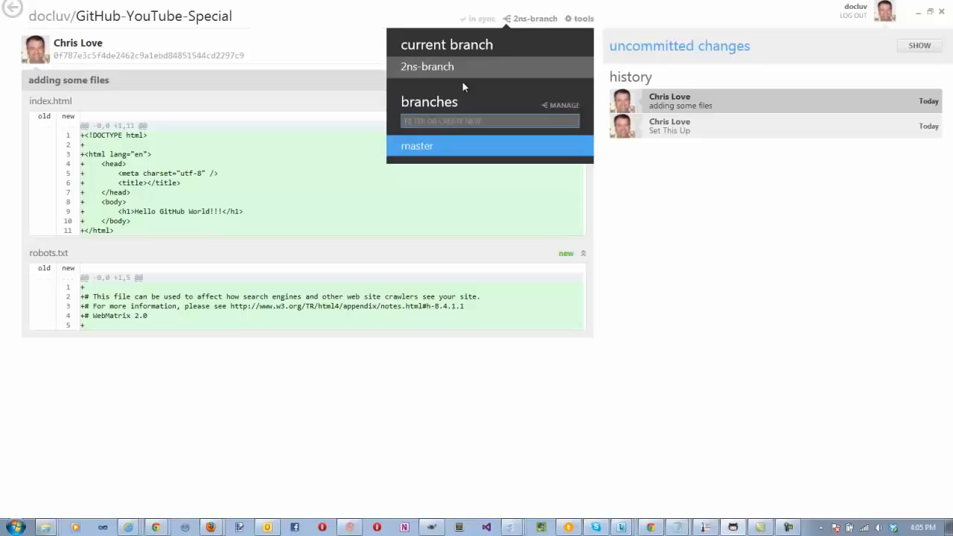
{"action": "left_click", "coordinate": [445, 146]}
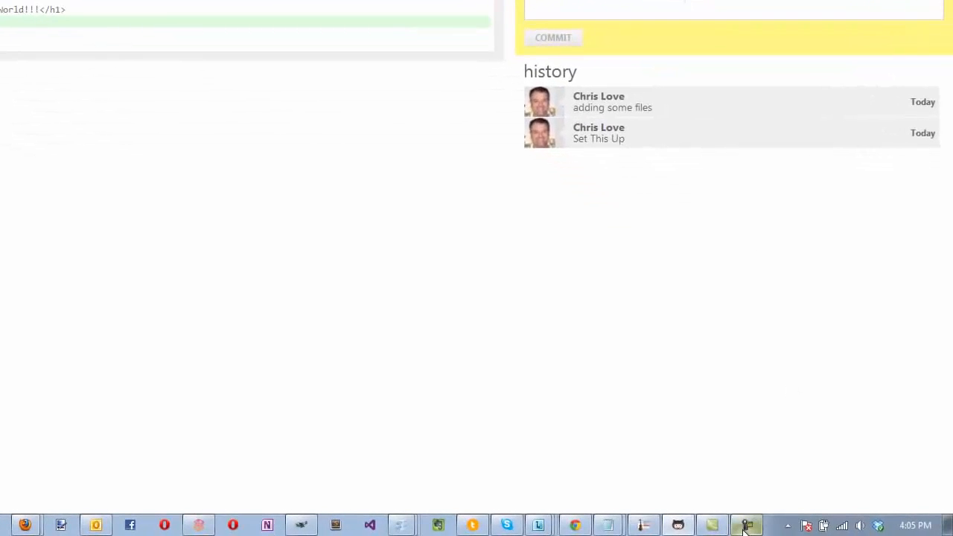
{"action": "left_click", "coordinate": [744, 531]}
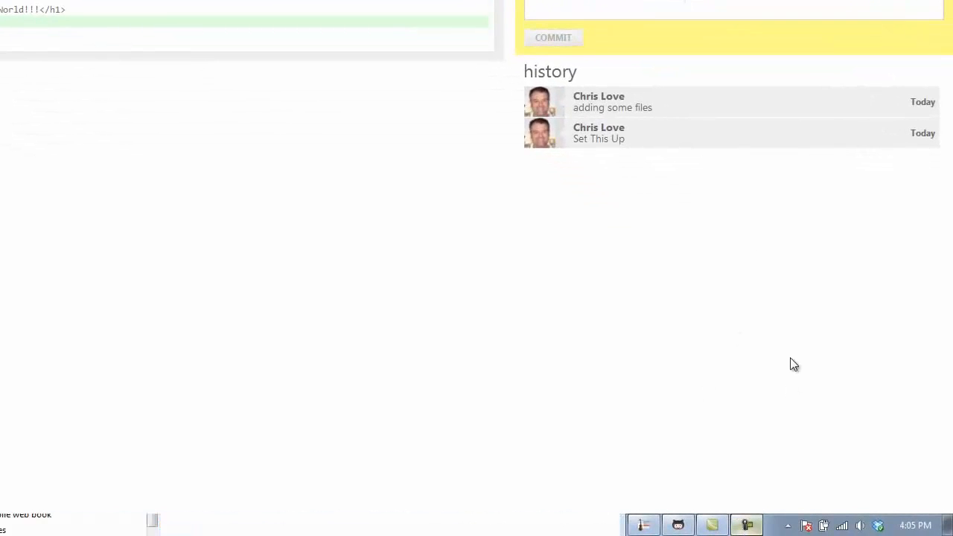